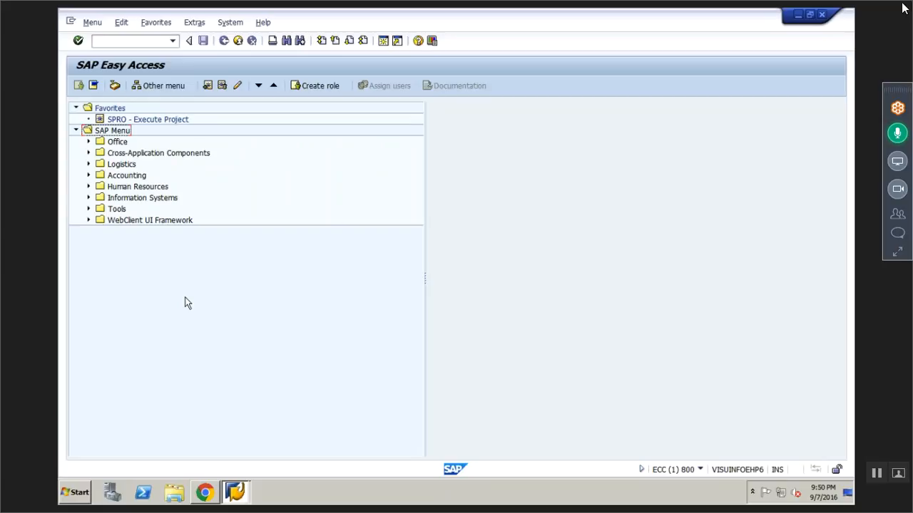
- Start transaction PA30 and load the employee's master data by entering their personnel number
left_click(106, 39)
type("pa30")
key("Return")
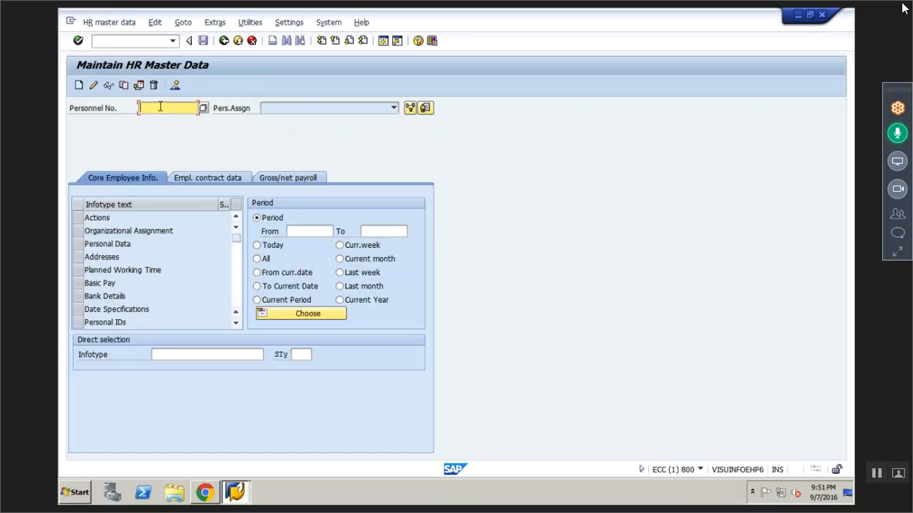
type("4000")
key("Return")
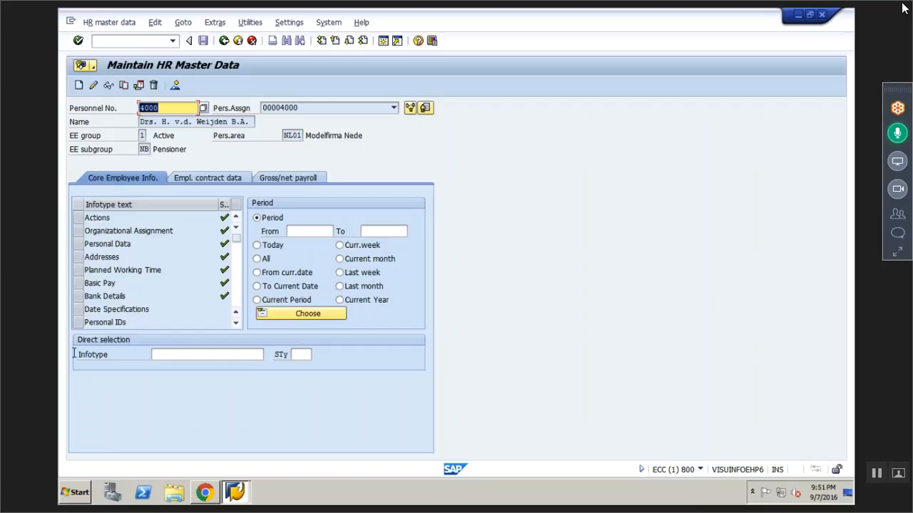
- Select infotype 1, Organizational Assignment, and list the employee's records for it in an overview
left_click(174, 352)
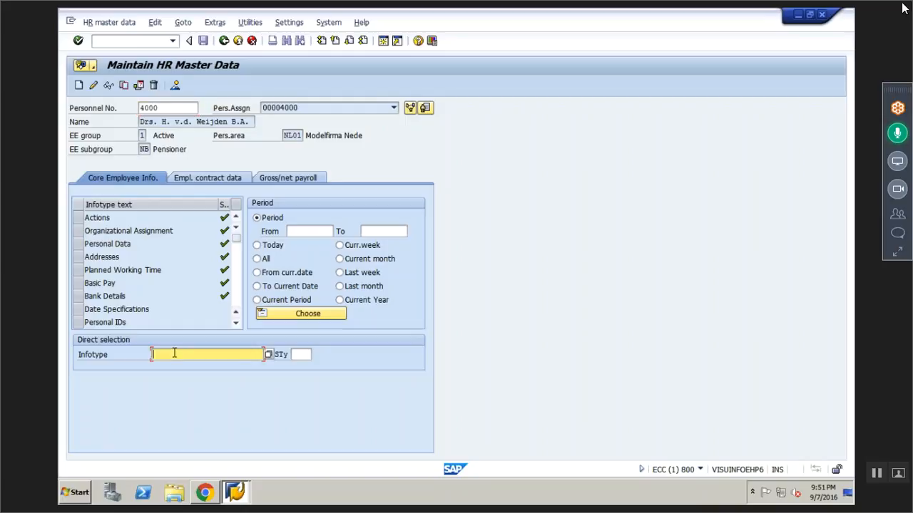
type("1")
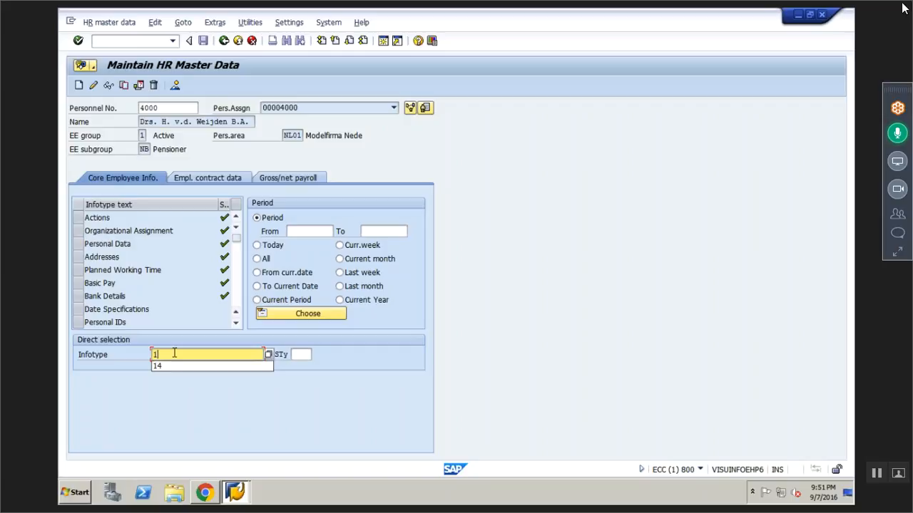
key("Return")
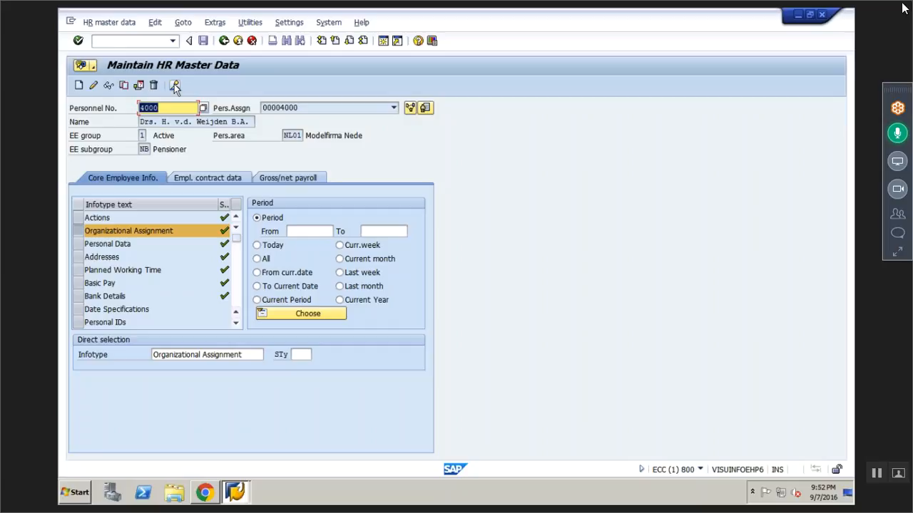
left_click(176, 86)
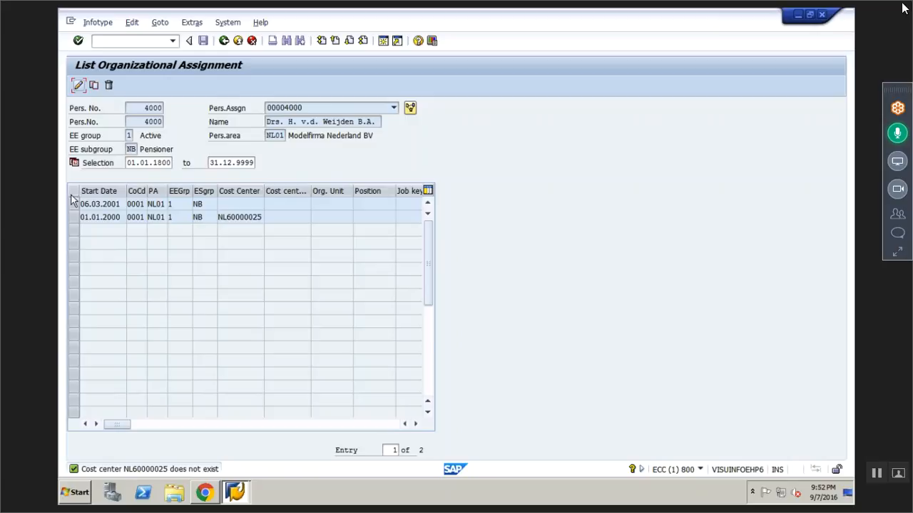
- Examine the details of the organizational assignment records starting 06.03.2001 and 01.01.2000, returning to the list after each
left_click(74, 206)
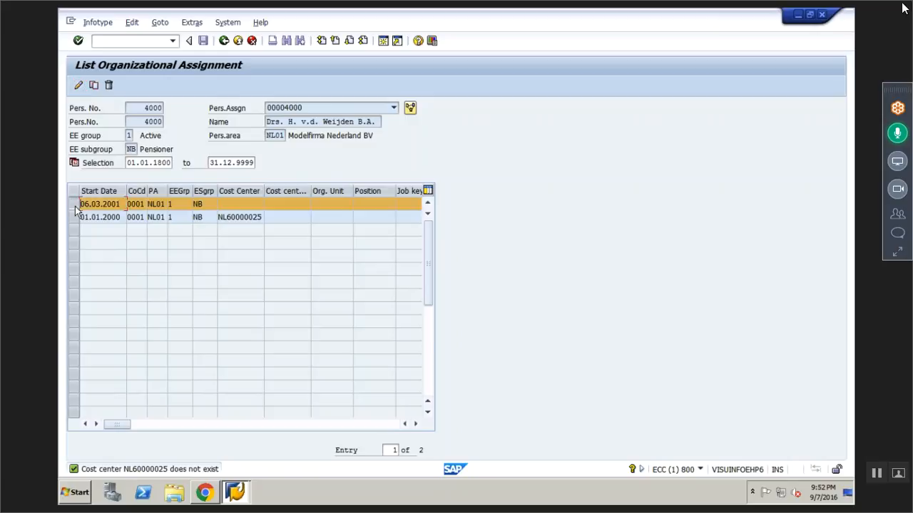
left_click(80, 86)
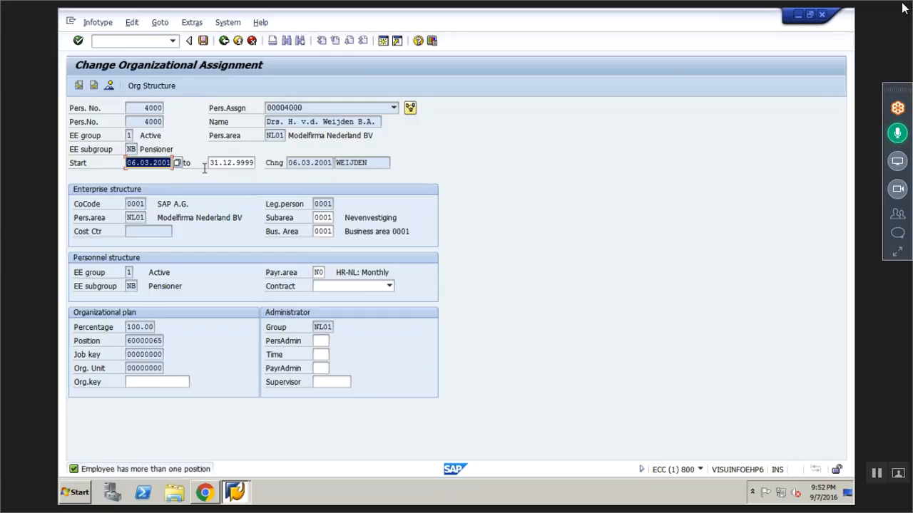
left_click(224, 43)
left_click(73, 218)
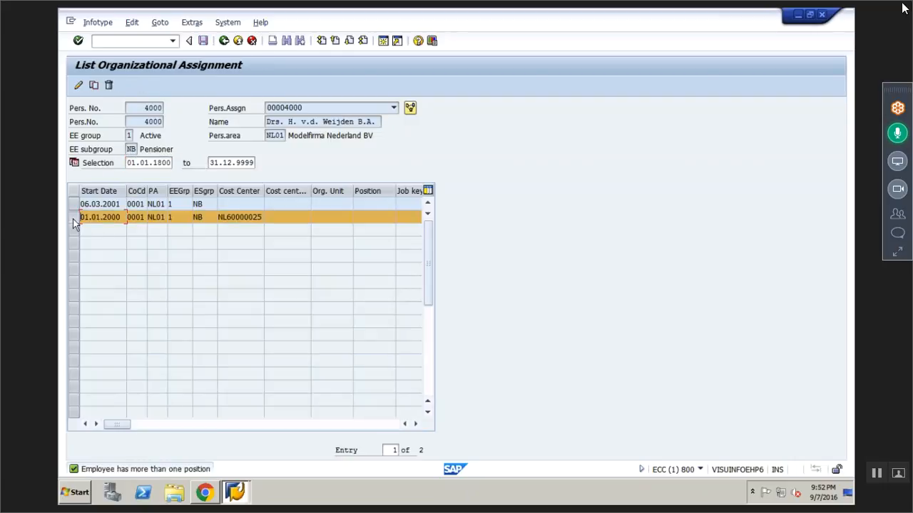
left_click(78, 85)
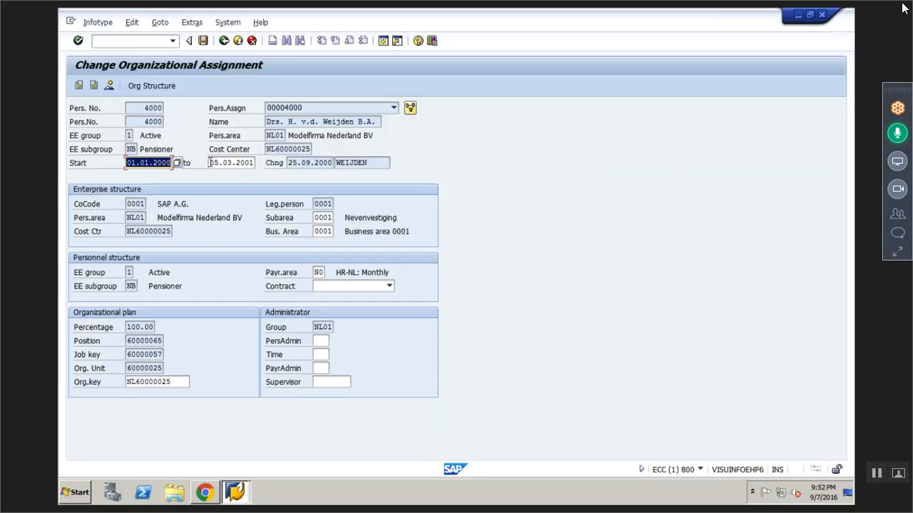
left_click(223, 41)
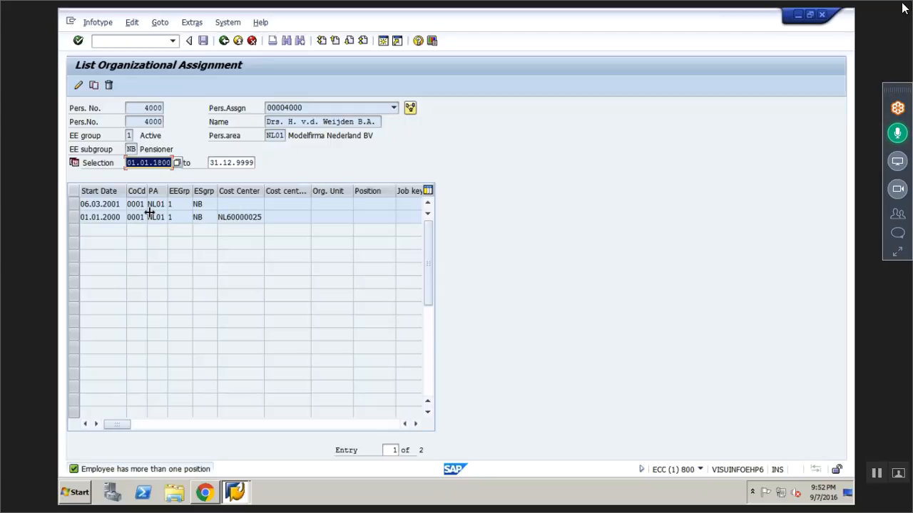
- Try to copy the organizational assignment record starting 06.03.2001 with start date 01.12.2002, and discard the copy
left_click(76, 205)
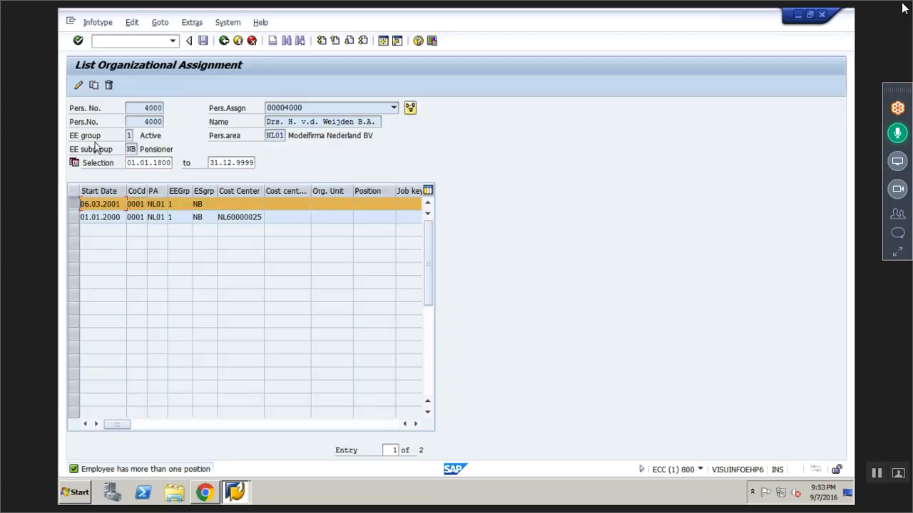
left_click(95, 86)
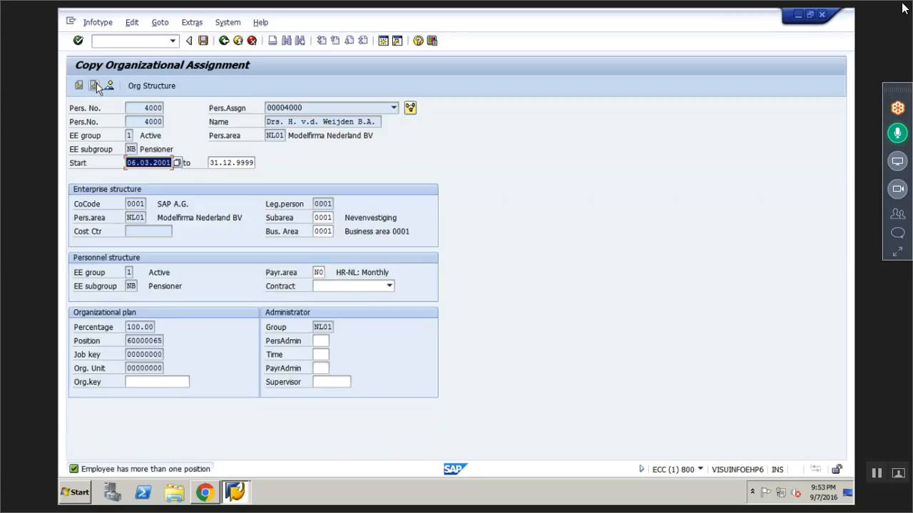
key("BackSpace")
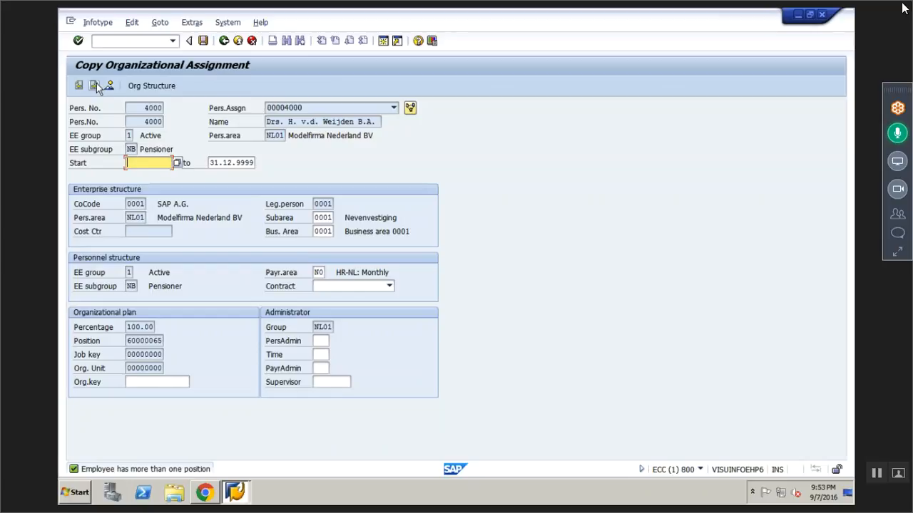
type("01.12.2002")
left_click(97, 84)
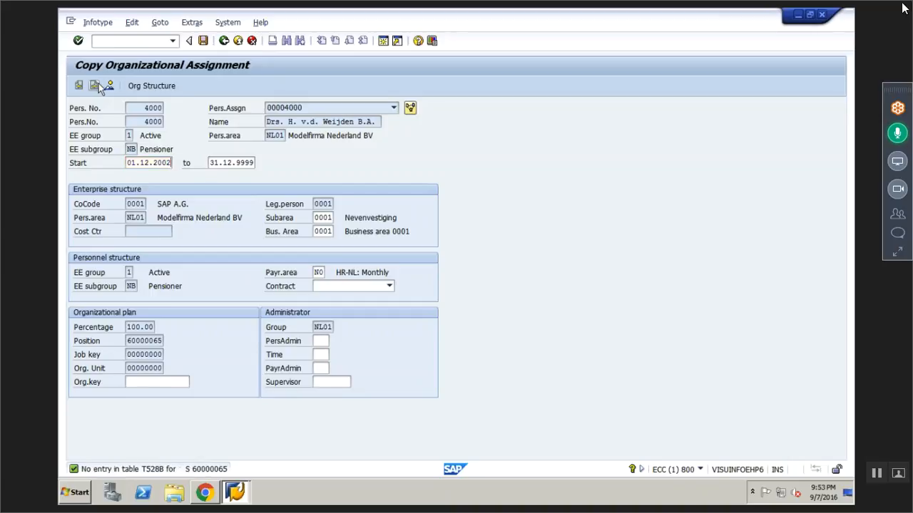
left_click(97, 85)
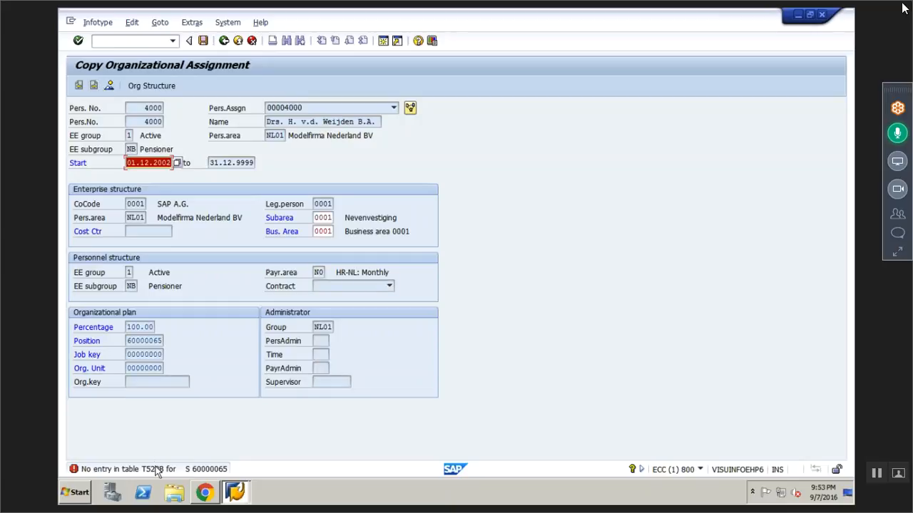
key("Return")
left_click(224, 42)
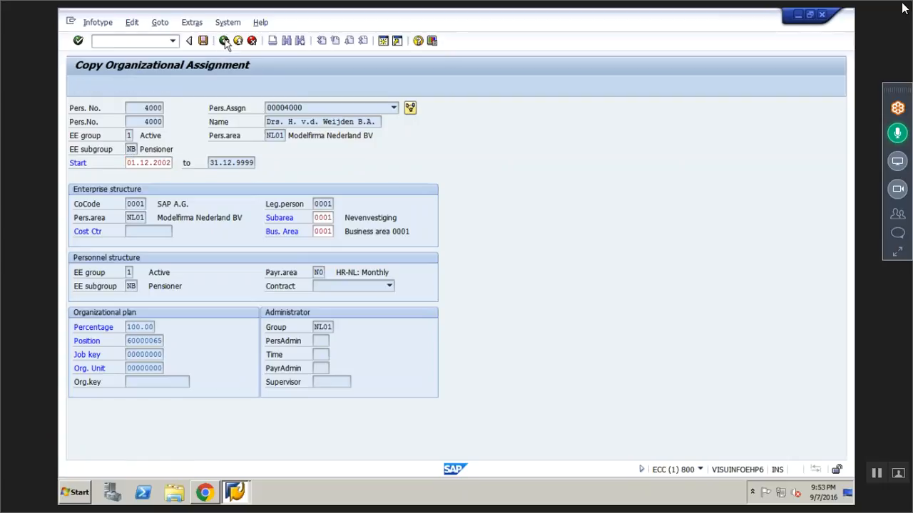
left_click(233, 266)
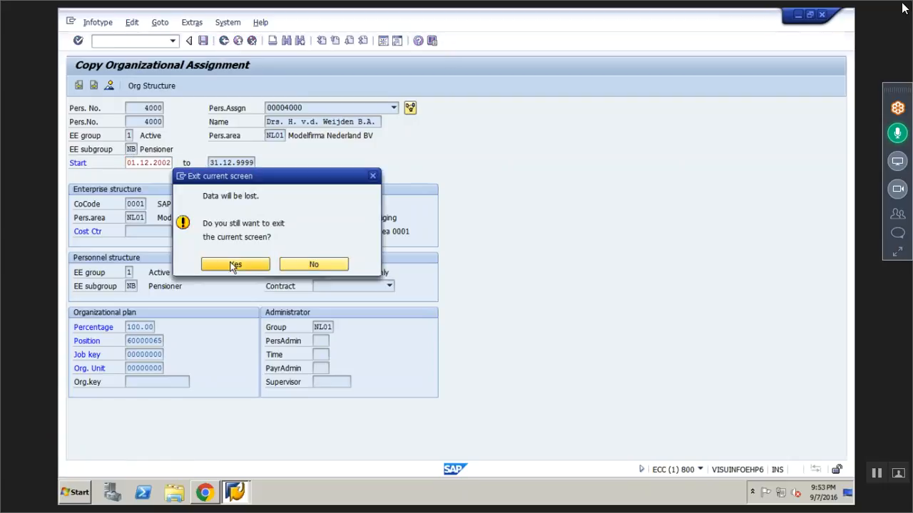
- Return to the HR master data entry screen, select infotype 8, Basic Pay, and list the employee's records for it
left_click(224, 42)
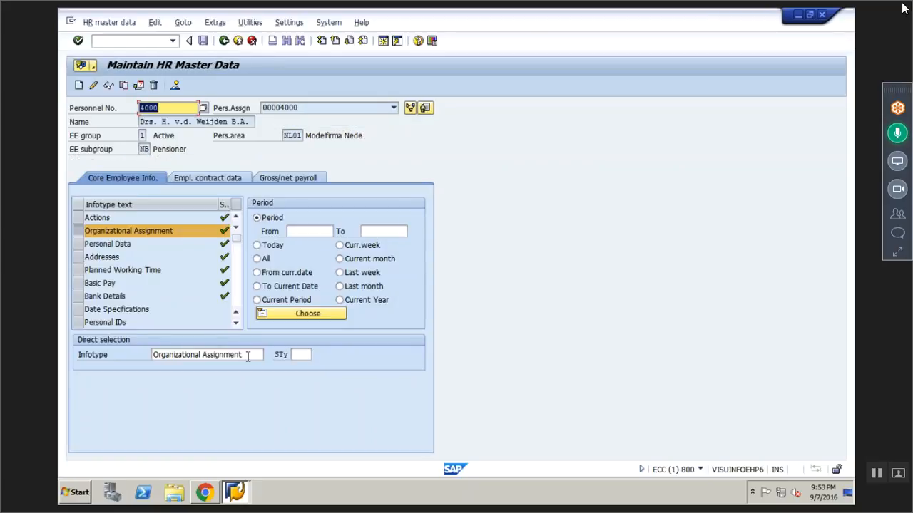
left_click(247, 356)
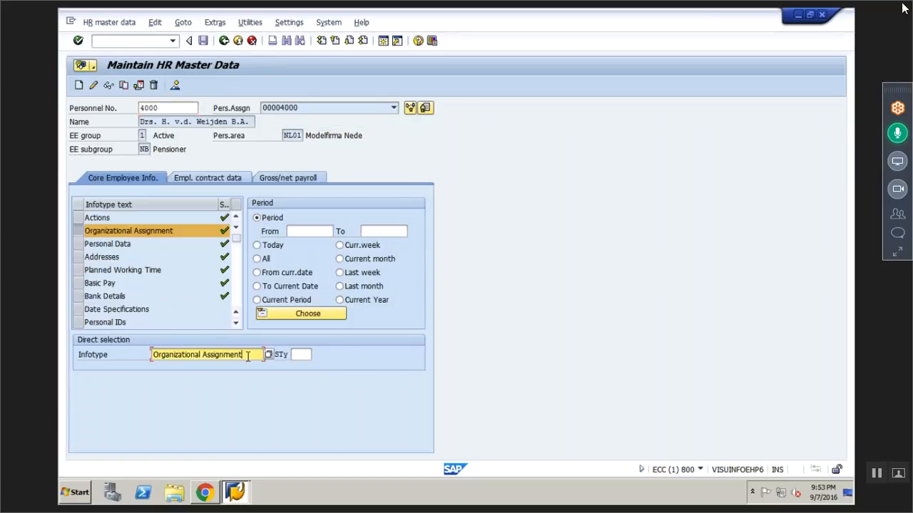
key("BackSpace")
key("BackSpace")
key("BackSpace")
key("BackSpace")
key("BackSpace")
key("BackSpace")
key("BackSpace")
key("BackSpace")
key("BackSpace")
key("BackSpace")
key("BackSpace")
key("BackSpace")
key("BackSpace")
key("BackSpace")
key("BackSpace")
key("BackSpace")
key("BackSpace")
key("BackSpace")
key("BackSpace")
key("BackSpace")
key("BackSpace")
key("BackSpace")
key("BackSpace")
key("BackSpace")
key("BackSpace")
type("8")
key("Return")
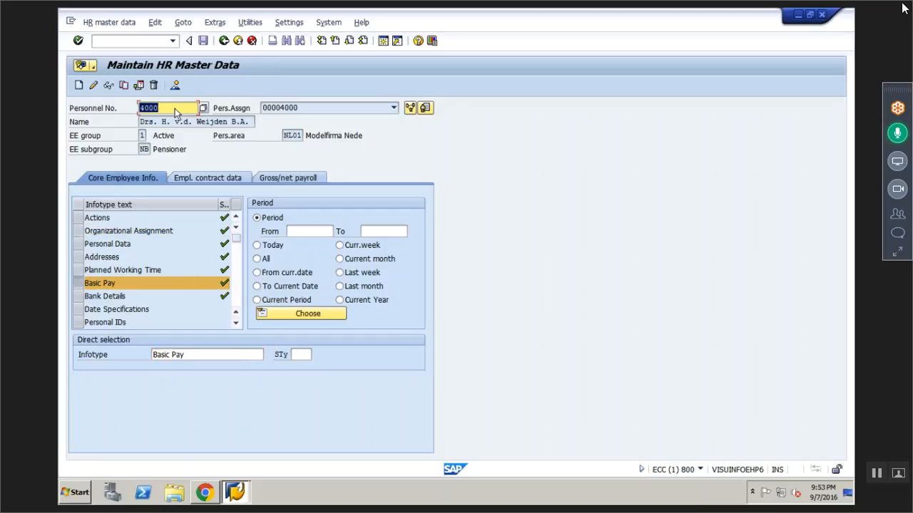
left_click(175, 85)
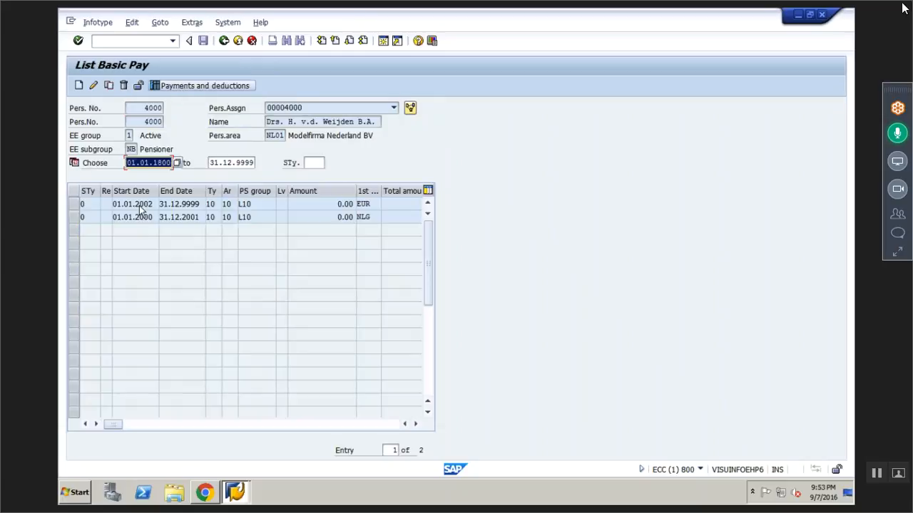
- Copy the basic pay record starting 01.01.2002 and set the copy's start date to 01.12.2002
left_click(73, 204)
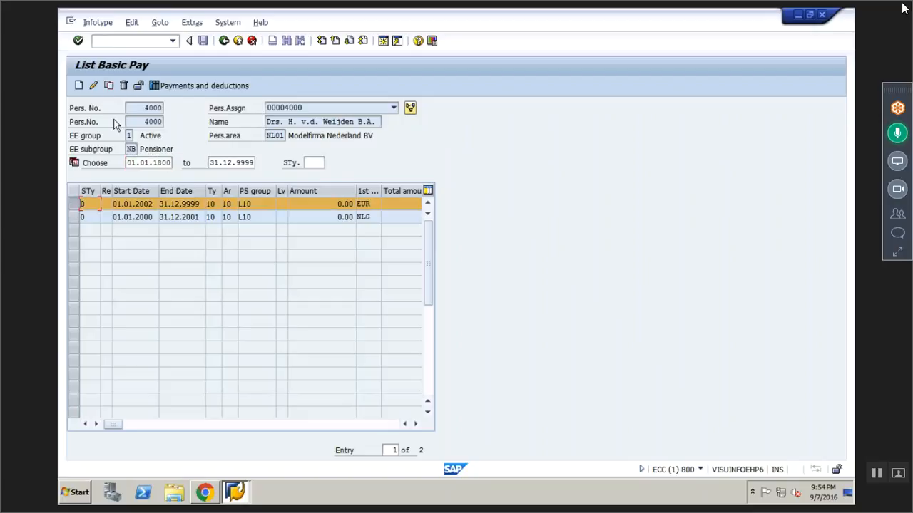
left_click(108, 85)
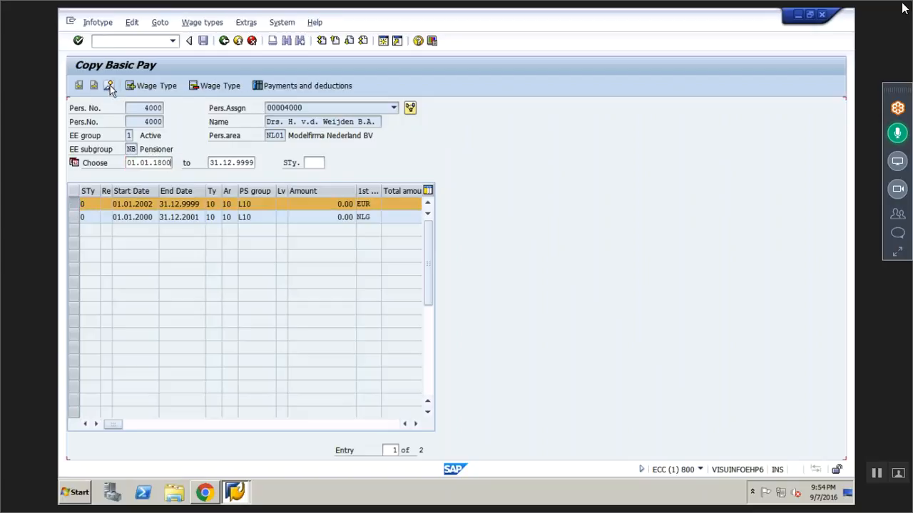
type("0")
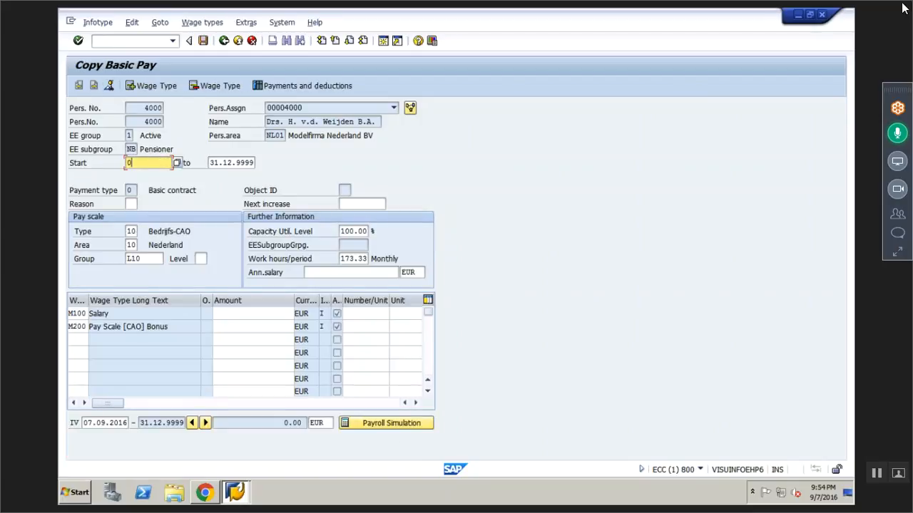
type("1.12.2002")
- Try amounts of 10000 for M100 Salary and 5000 for M200 Pay Scale [CAO] Bonus, and discard the copied record
left_click(257, 314)
type("10000")
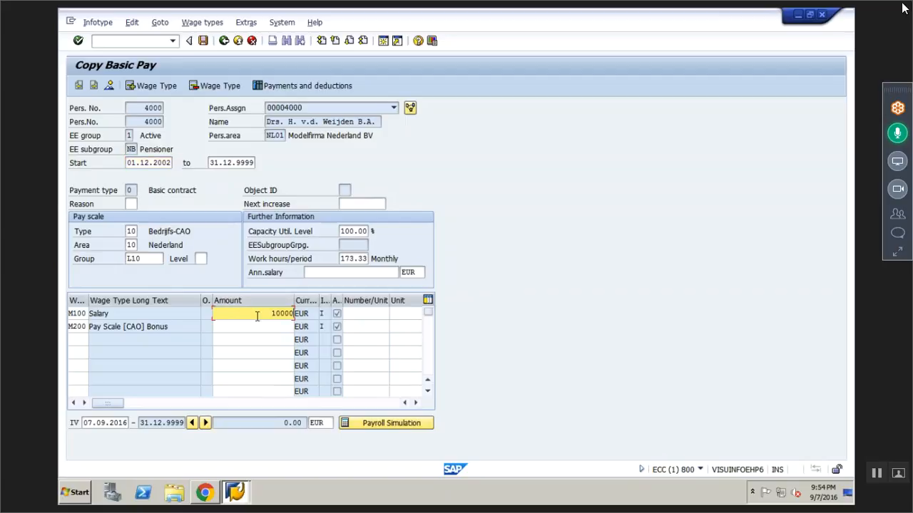
key("Down")
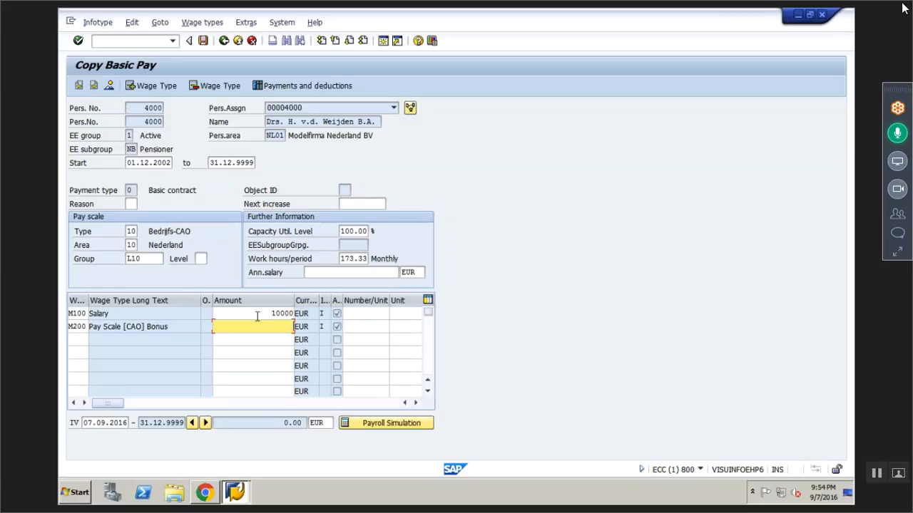
type("5000")
key("Return")
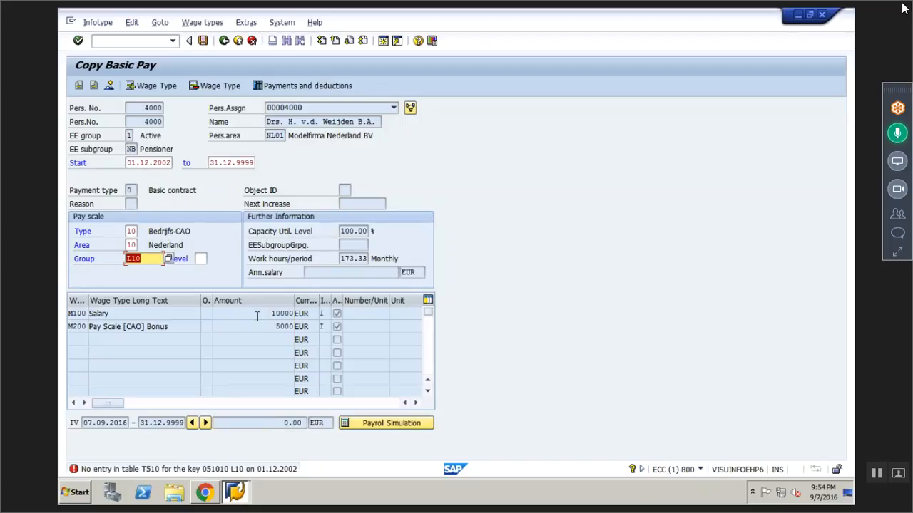
left_click(224, 41)
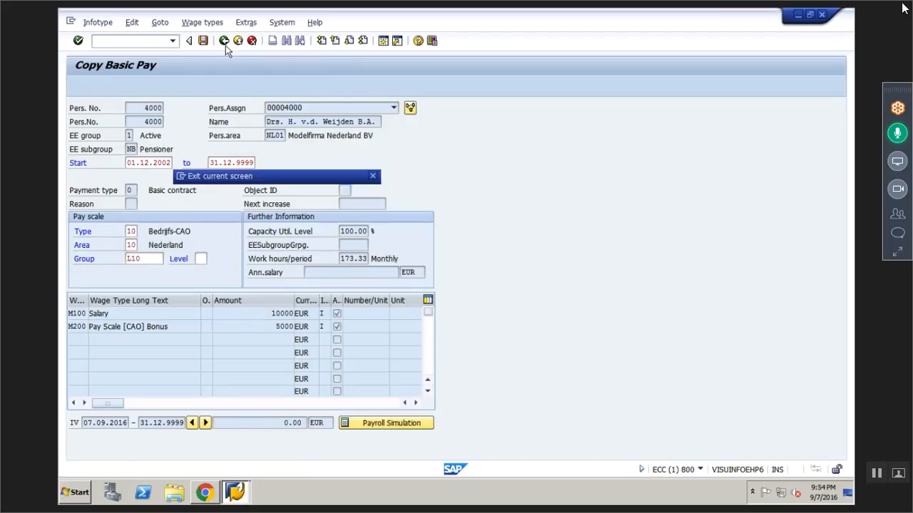
left_click(230, 265)
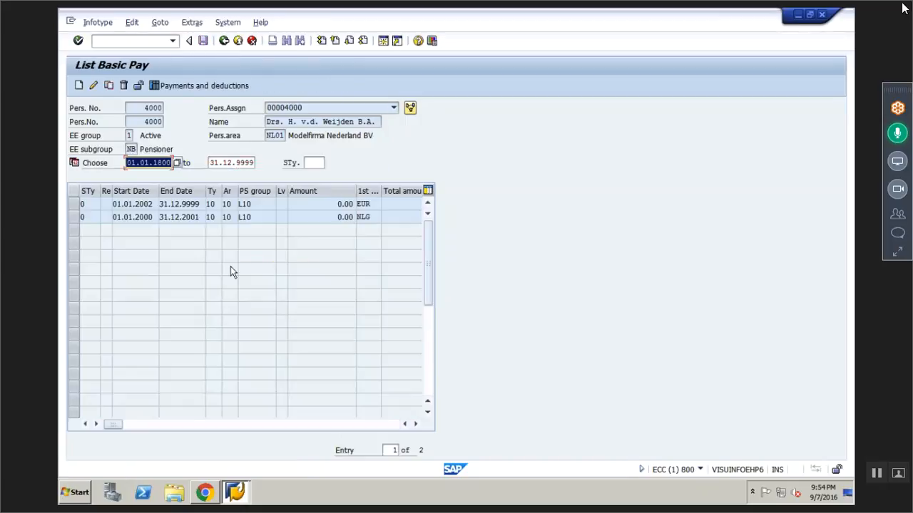
- Return to the HR master data entry screen and load the new employee by entering their personnel number
left_click(224, 41)
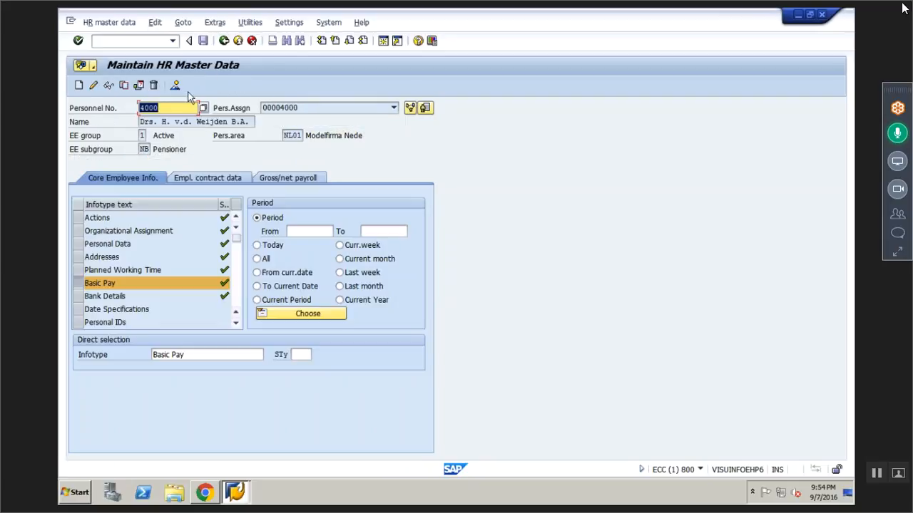
key("BackSpace")
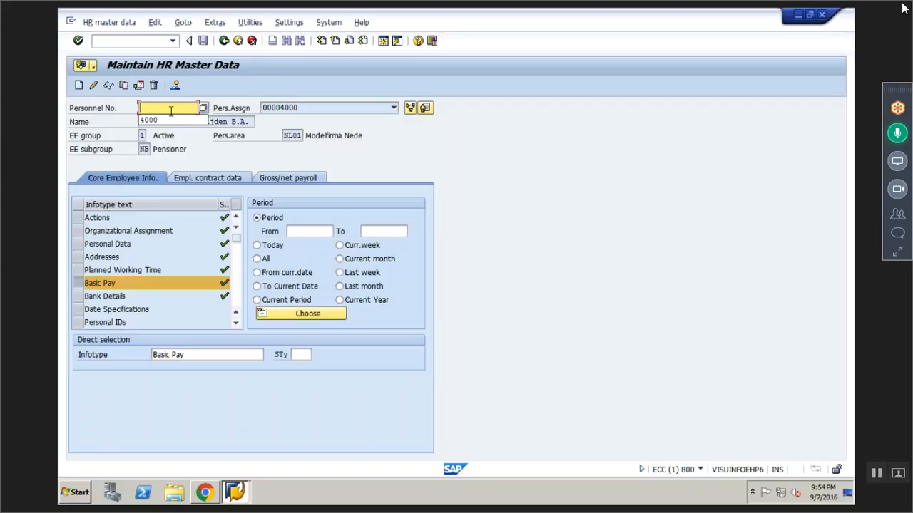
type("5")
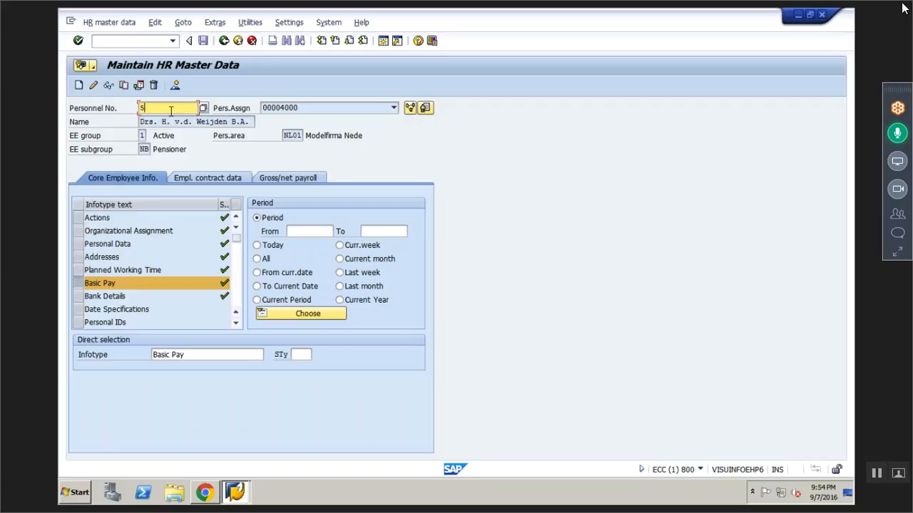
key("BackSpace")
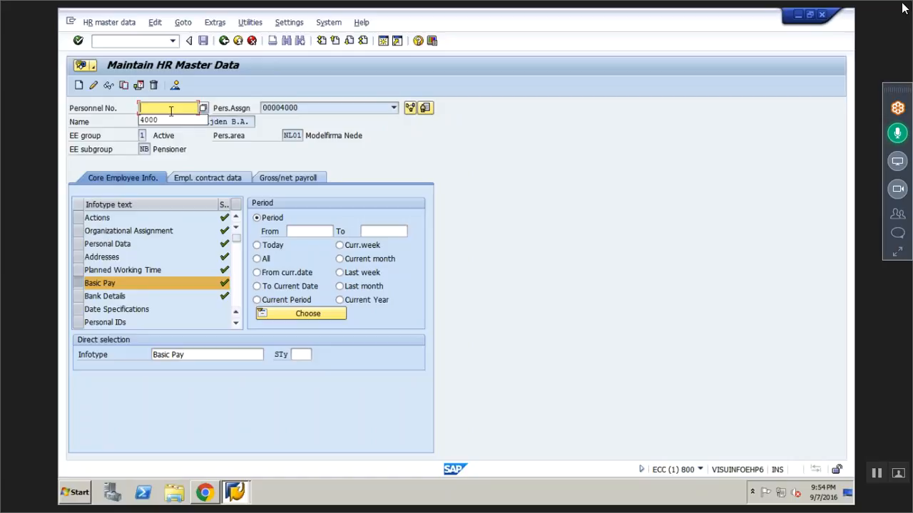
type("8000")
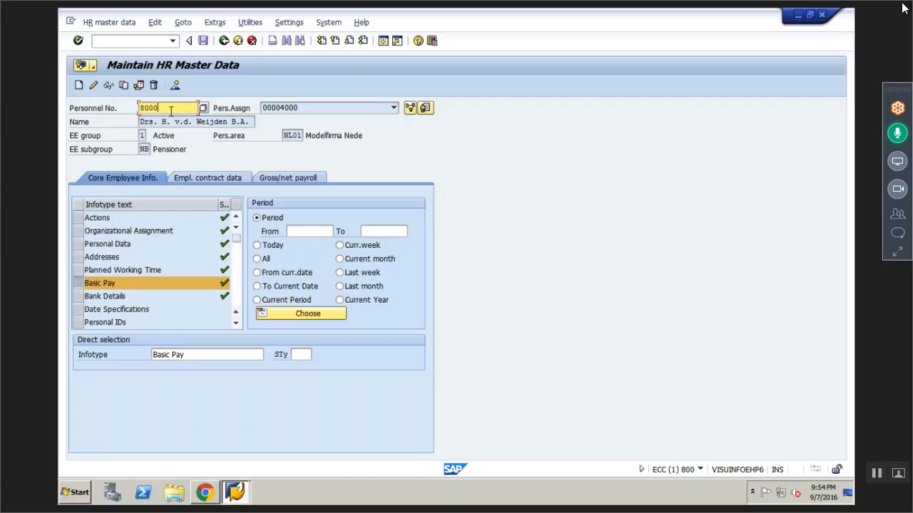
type("6")
key("Return")
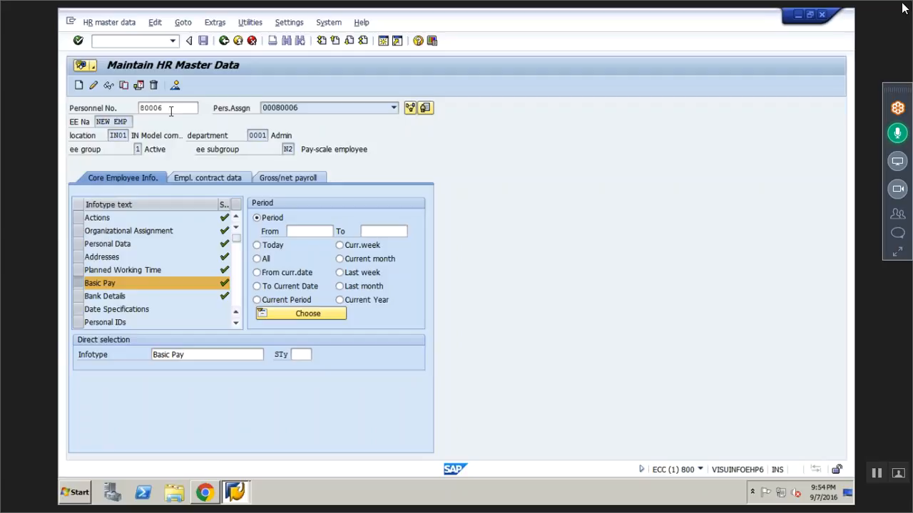
- Select infotype 1, Organizational Assignment, and list the new employee's records for it
left_click(189, 355)
key("BackSpace")
key("BackSpace")
key("BackSpace")
key("BackSpace")
key("BackSpace")
key("BackSpace")
key("BackSpace")
key("BackSpace")
key("BackSpace")
type("1")
key("Return")
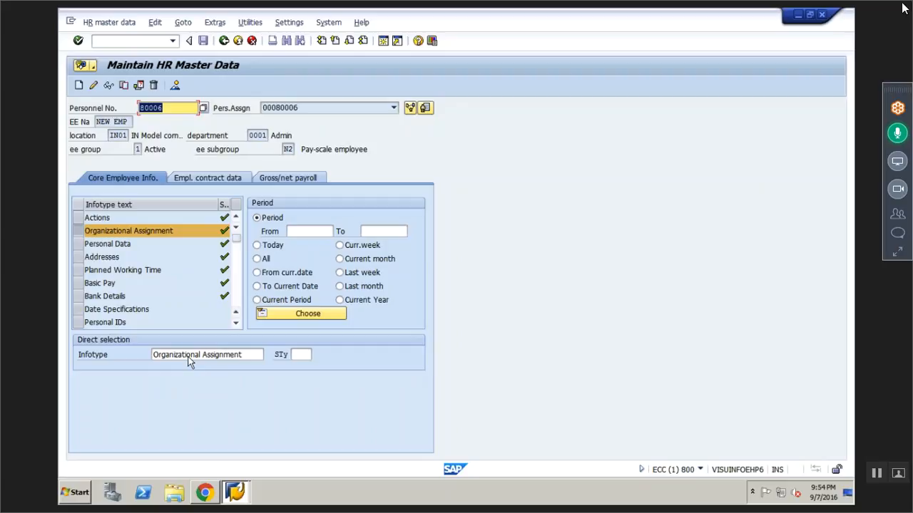
left_click(174, 85)
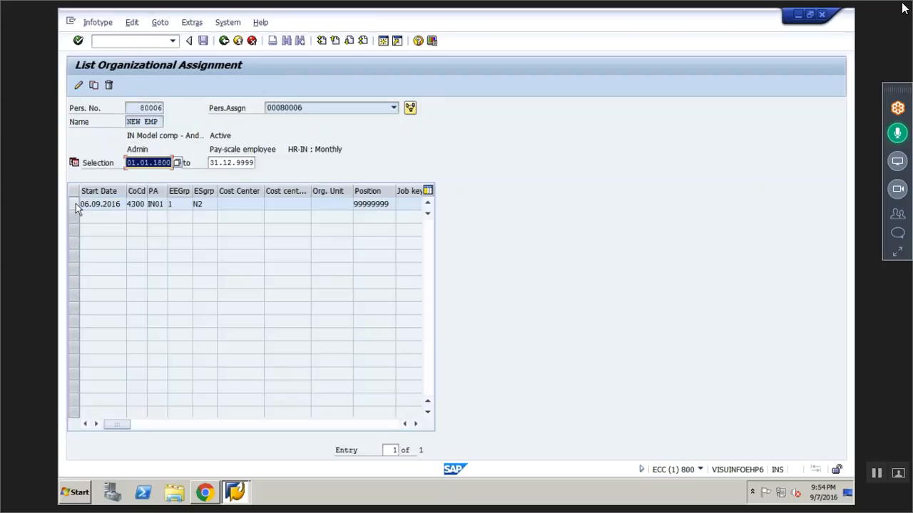
- Copy the organizational assignment record starting 06.09.2016 with start date 01.12.2016 and save the copy
left_click(76, 203)
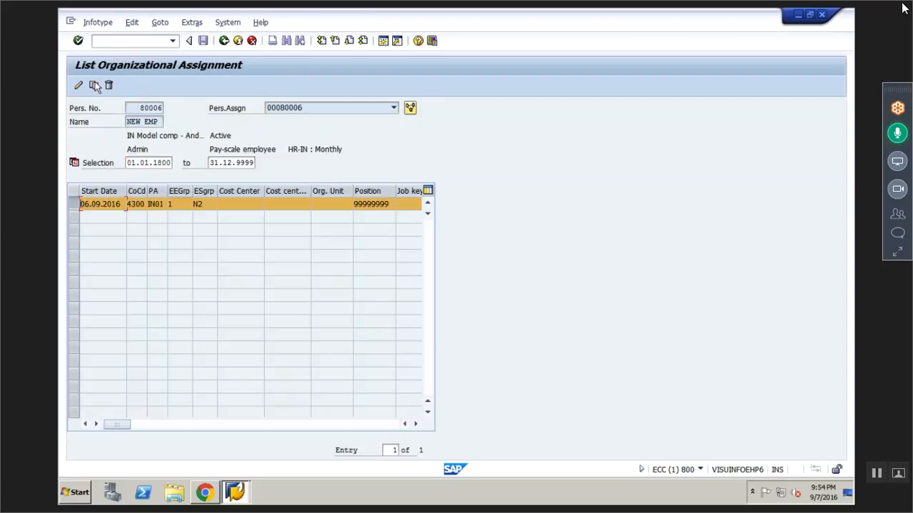
left_click(94, 87)
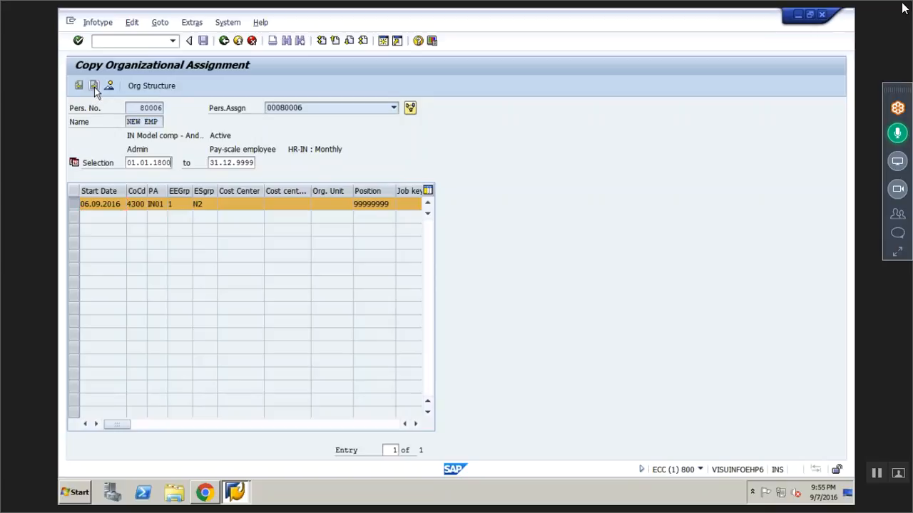
key("BackSpace")
type("01.12.2")
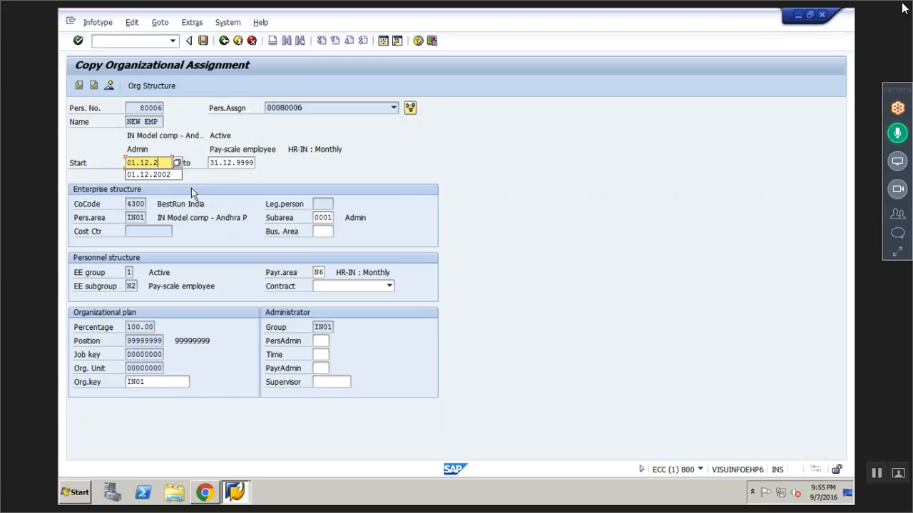
type("016")
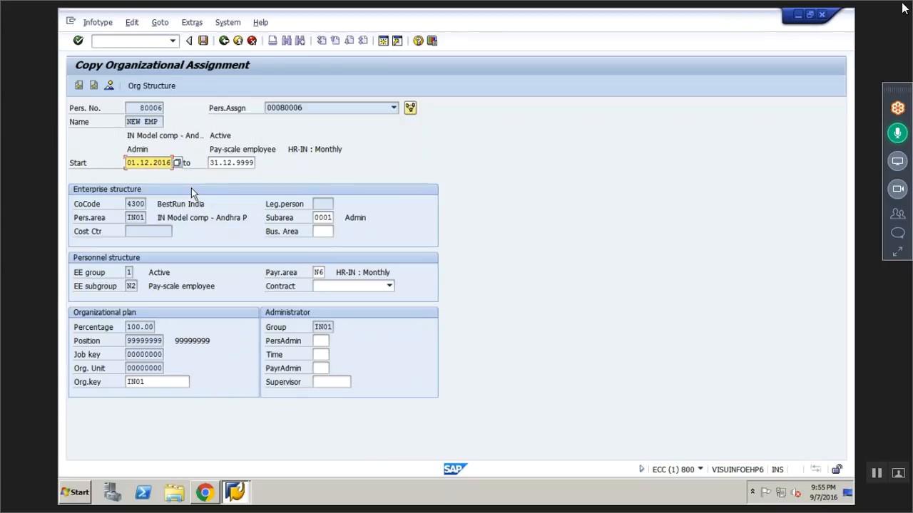
key("Return")
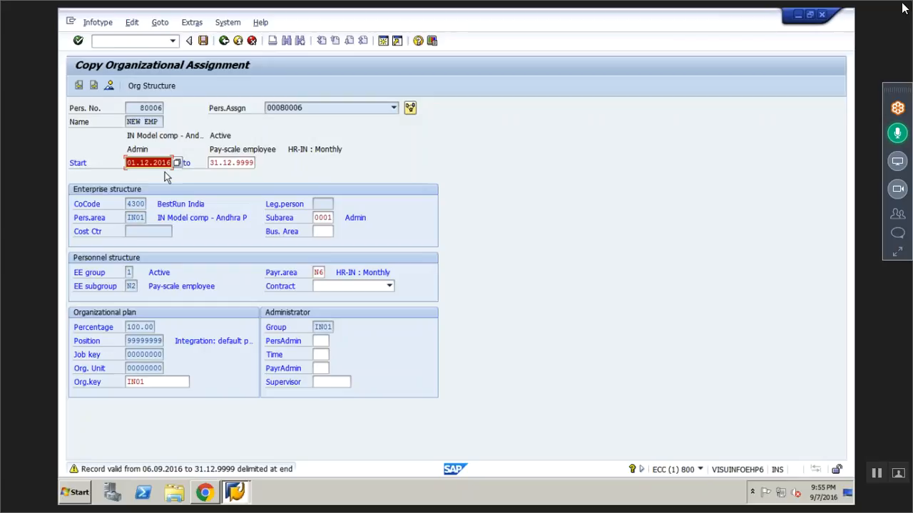
key("Return")
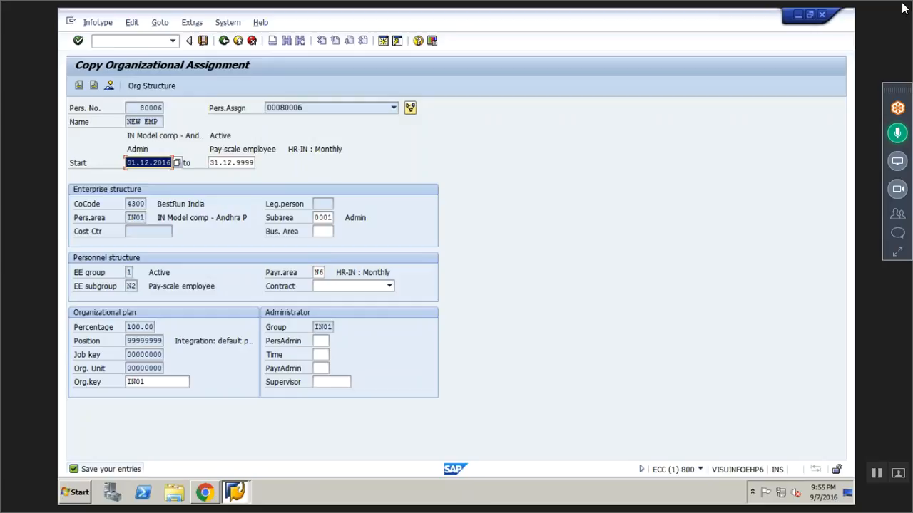
left_click(204, 40)
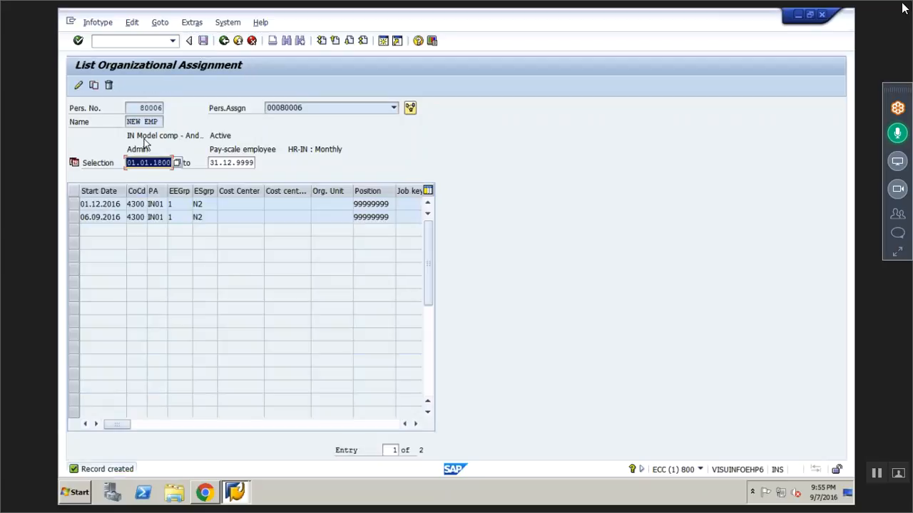
- Open the 06.09.2016 and 01.12.2016 organizational assignment records in turn to compare their validity dates, and return to the list
left_click(88, 218)
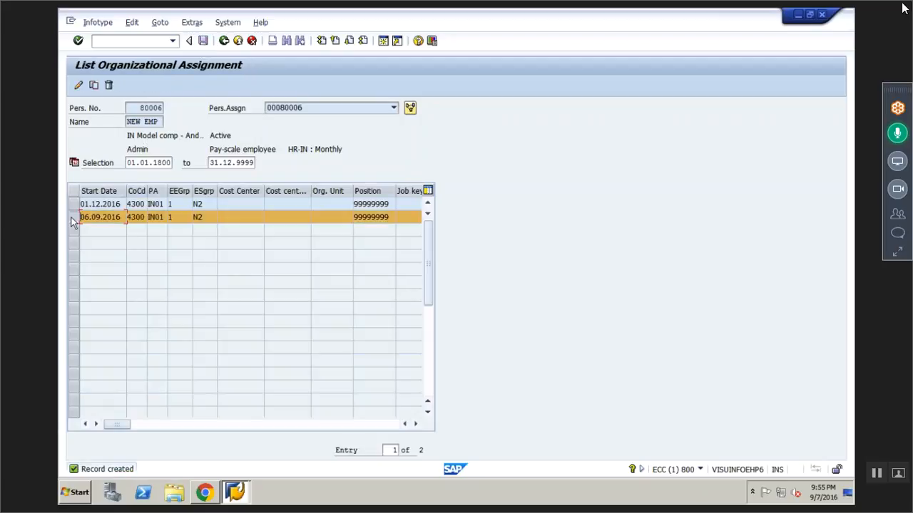
left_click(79, 85)
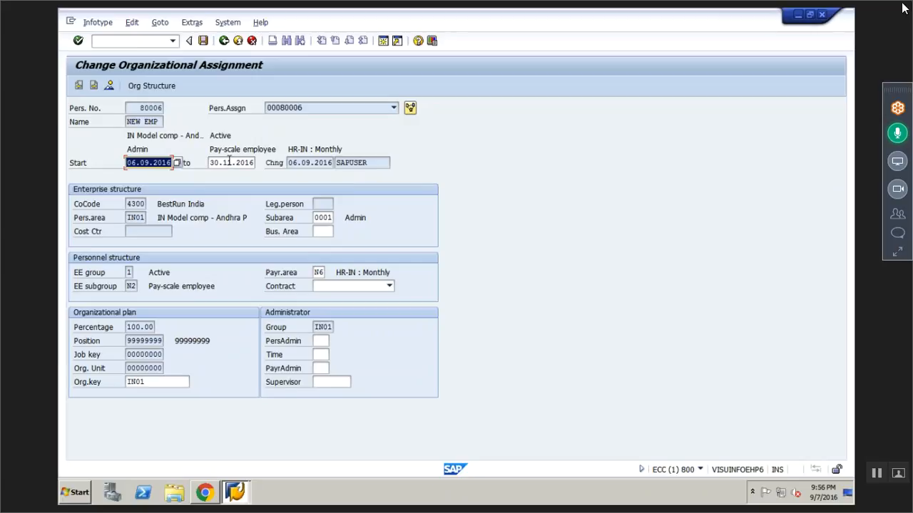
left_click(224, 40)
left_click(73, 206)
left_click(80, 87)
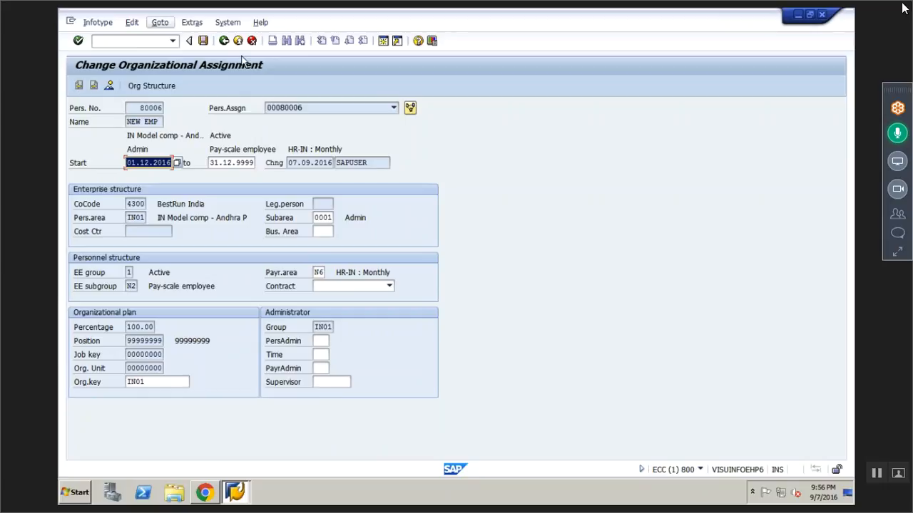
left_click(224, 40)
- Delete the organizational assignment record starting 01.12.2016
left_click(84, 205)
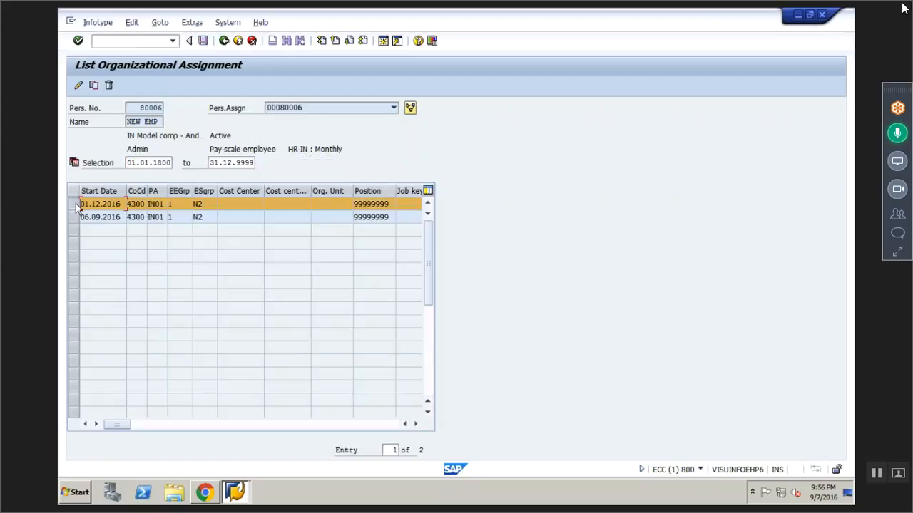
left_click(110, 85)
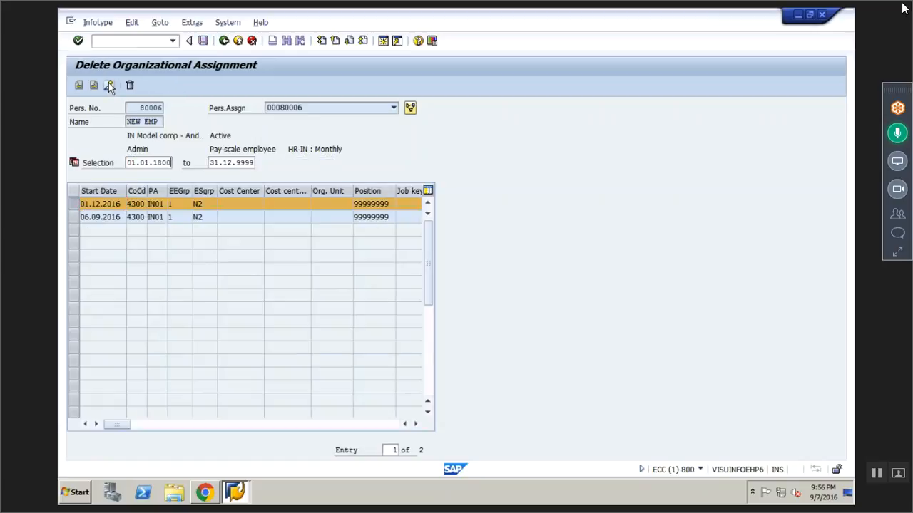
left_click(132, 86)
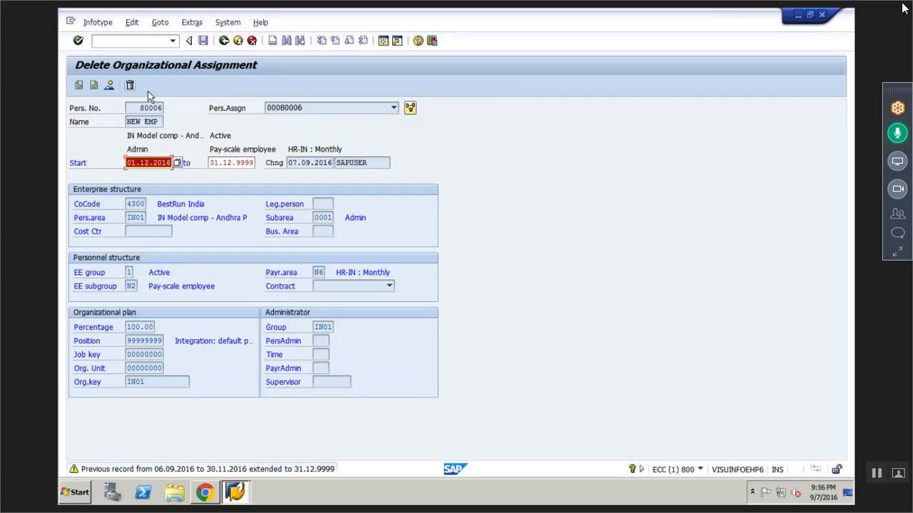
left_click(130, 86)
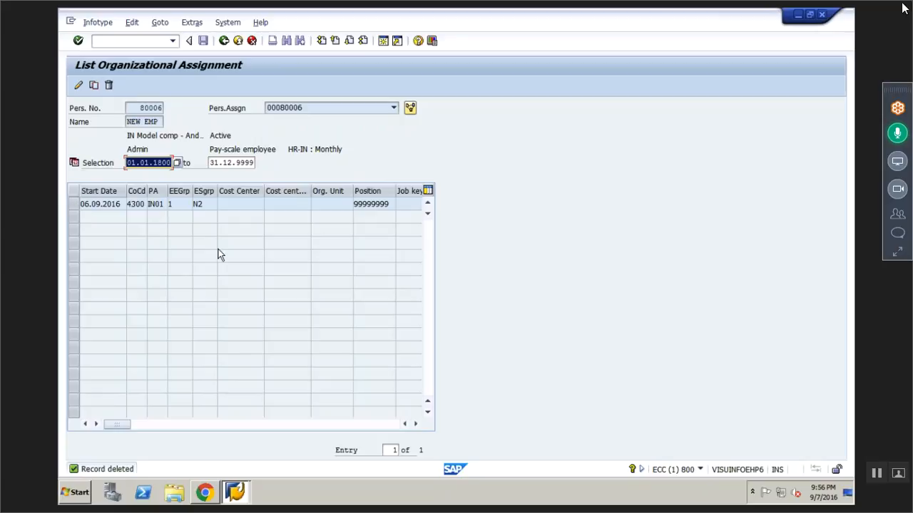
- Check the end date of the organizational assignment record starting 06.09.2016, and return to the HR master data entry screen
left_click(103, 204)
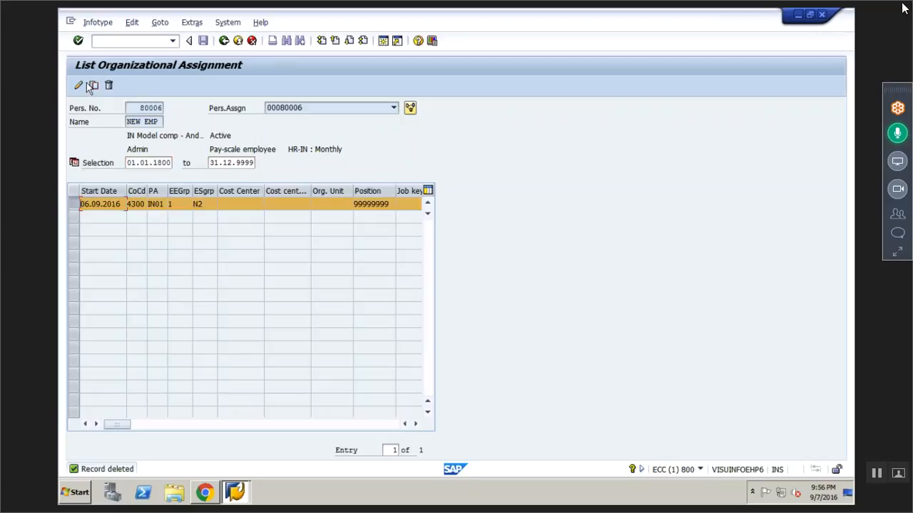
left_click(80, 85)
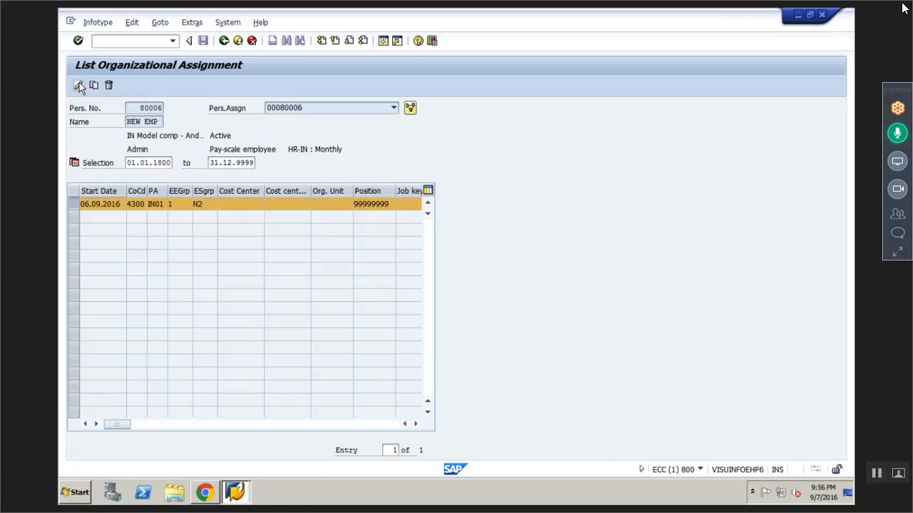
left_click(79, 85)
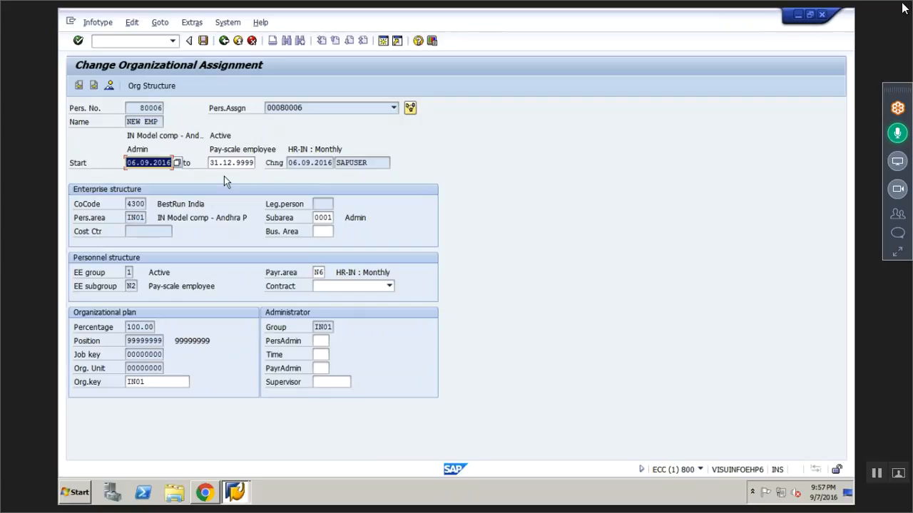
left_click(237, 41)
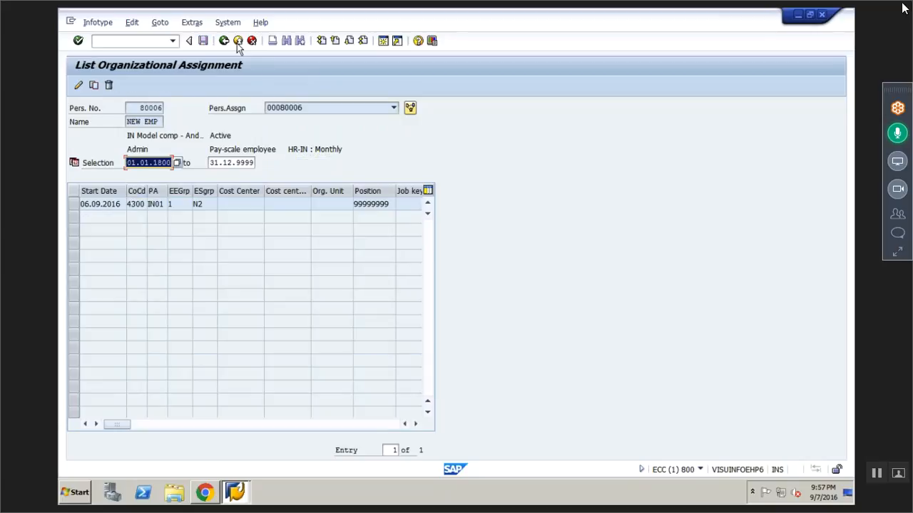
left_click(237, 42)
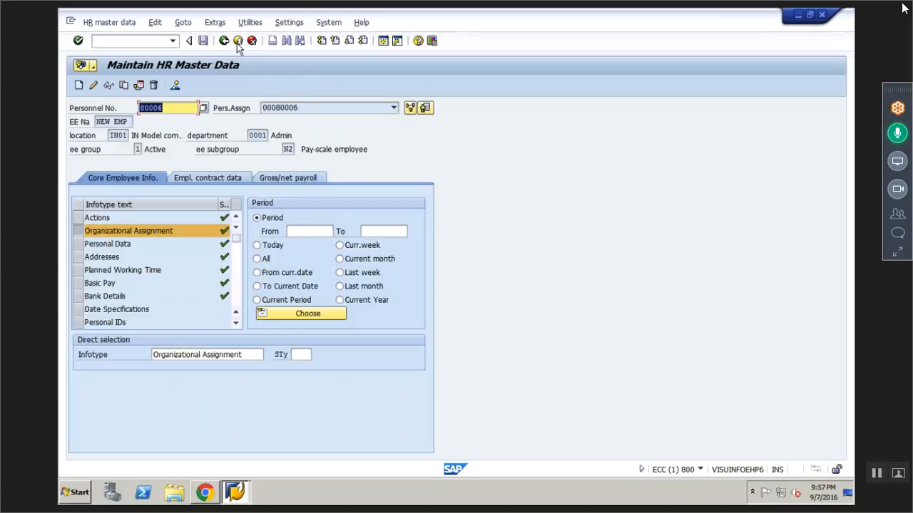
- Select infotype 14, Recurring Payments/Deductions, and request an overview of the employee's existing records
left_click(253, 355)
key("BackSpace")
key("BackSpace")
key("BackSpace")
key("BackSpace")
key("BackSpace")
key("BackSpace")
key("BackSpace")
key("BackSpace")
key("BackSpace")
key("BackSpace")
key("BackSpace")
key("BackSpace")
key("BackSpace")
key("BackSpace")
key("BackSpace")
key("BackSpace")
key("BackSpace")
key("BackSpace")
key("BackSpace")
key("BackSpace")
key("BackSpace")
key("BackSpace")
key("BackSpace")
key("BackSpace")
key("BackSpace")
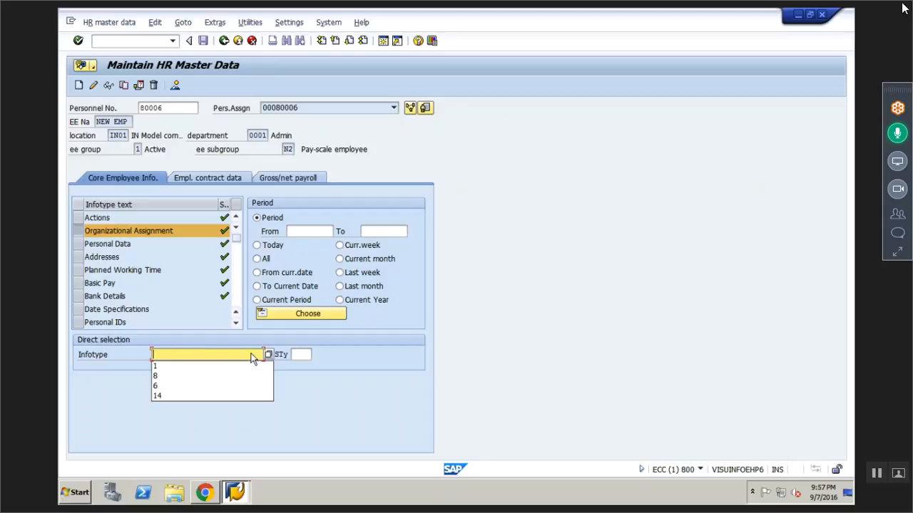
type("14")
key("Return")
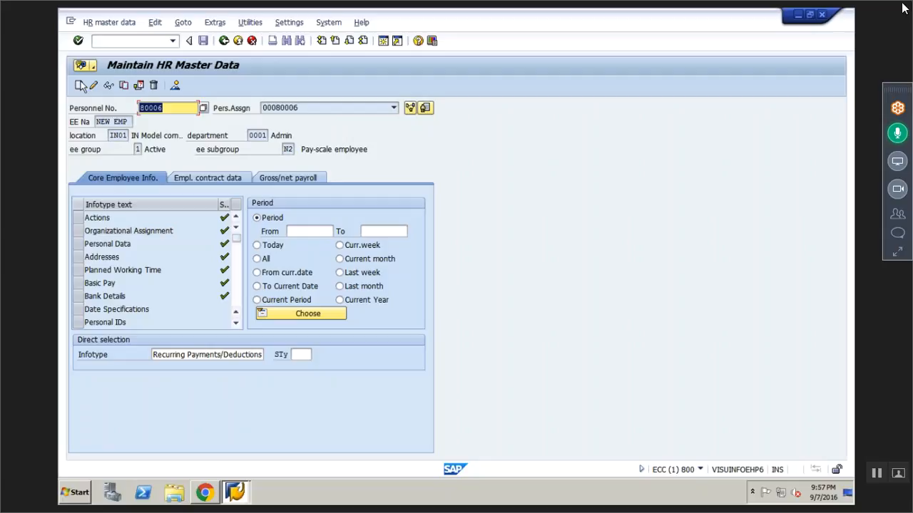
left_click(176, 85)
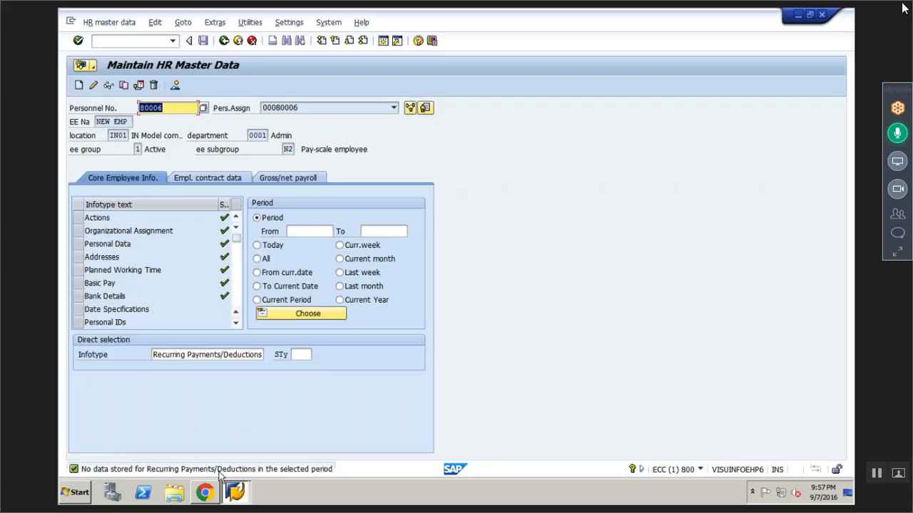
- Create a new Recurring Payments/Deductions record with start date 01.10.2016
left_click(79, 86)
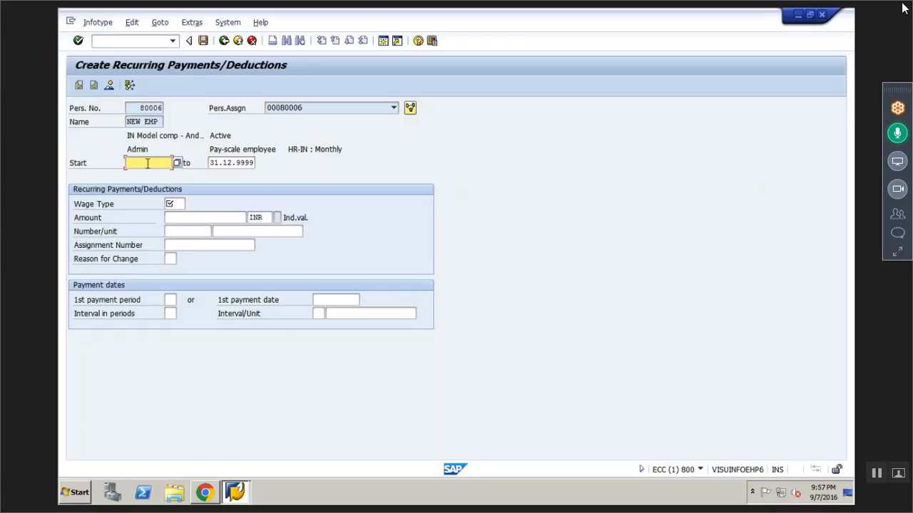
type("01.")
type("00.2016")
- Assign wage type M281 Stitching charges to the recurring payment record and set its amount to 3000 INR
left_click(176, 204)
key("F4")
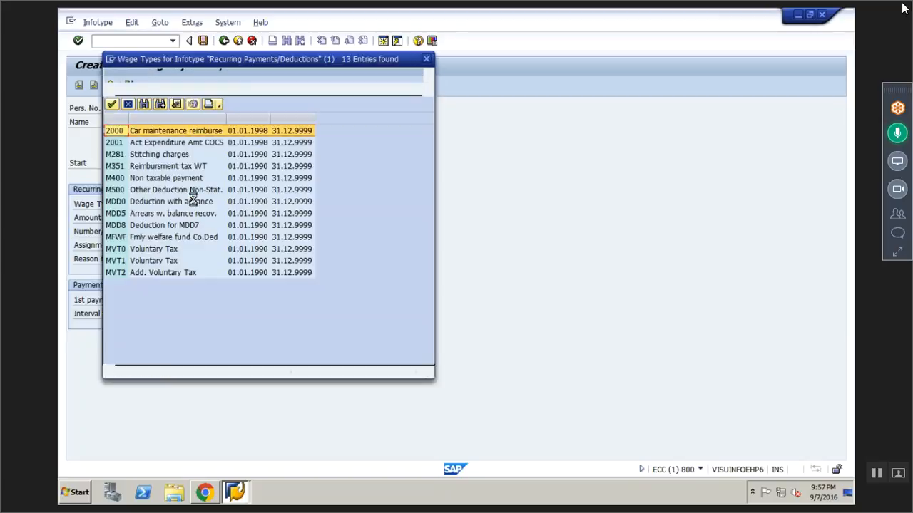
left_click(146, 157)
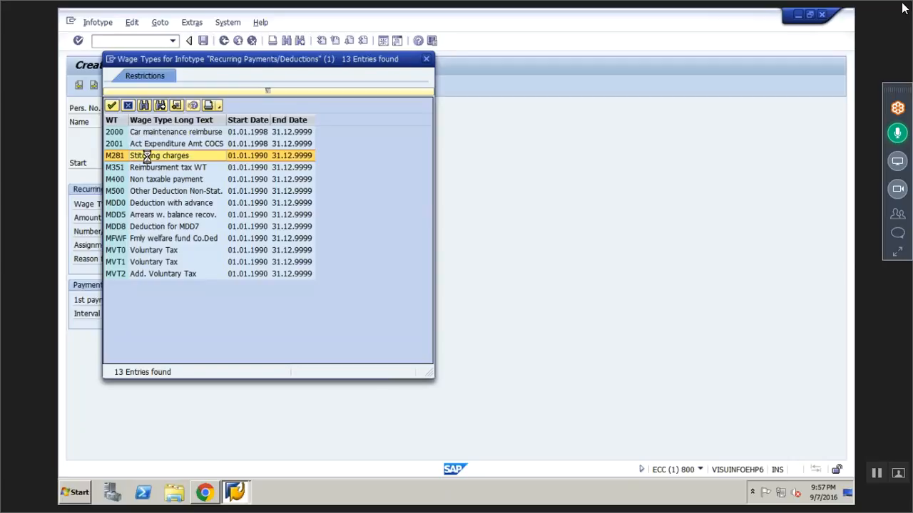
double_click(146, 156)
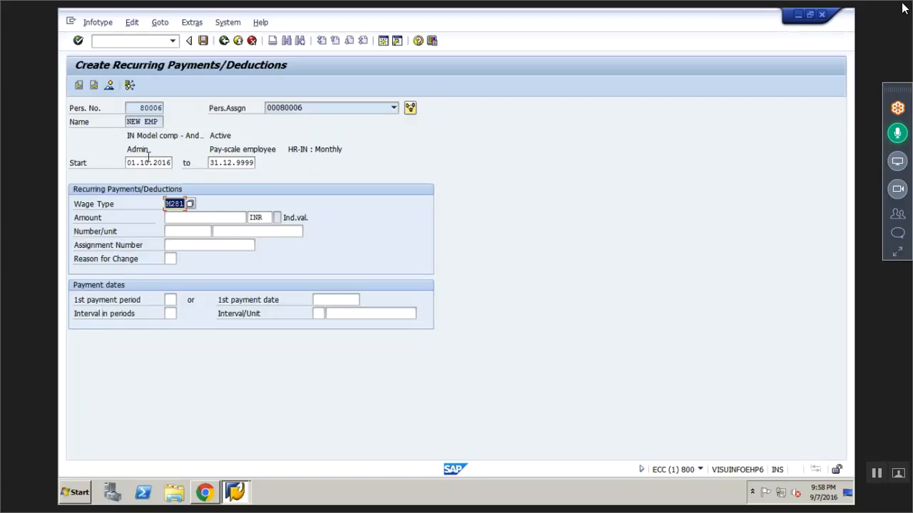
left_click(209, 220)
type("3000")
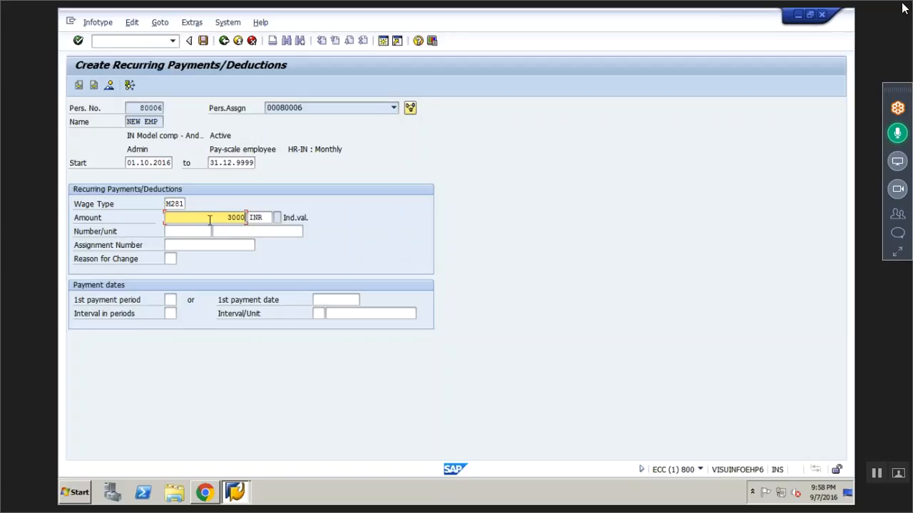
- Save the new Recurring Payments/Deductions record and request an overview of the employee's records for this infotype
key("Return")
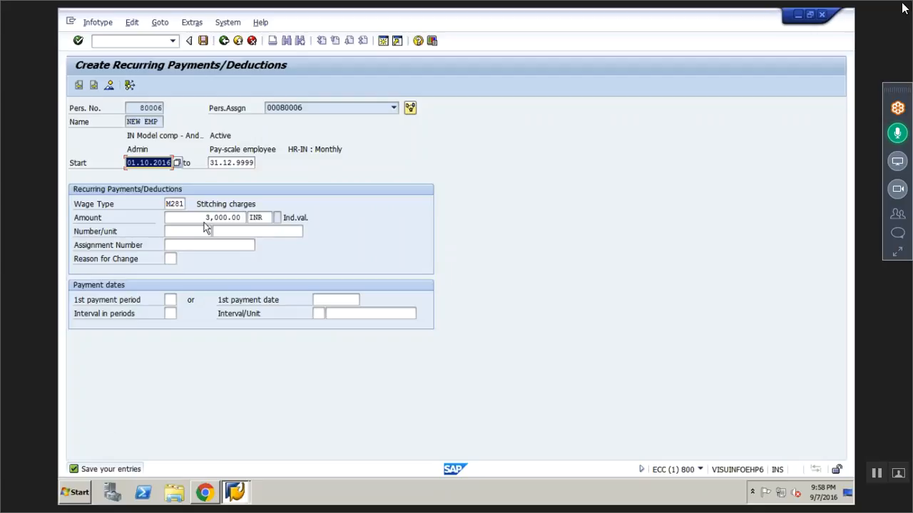
left_click(203, 42)
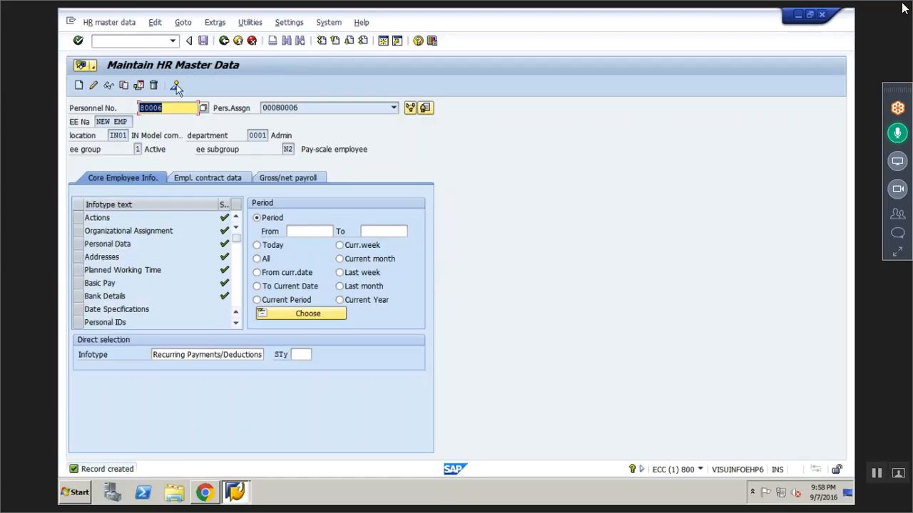
left_click(176, 84)
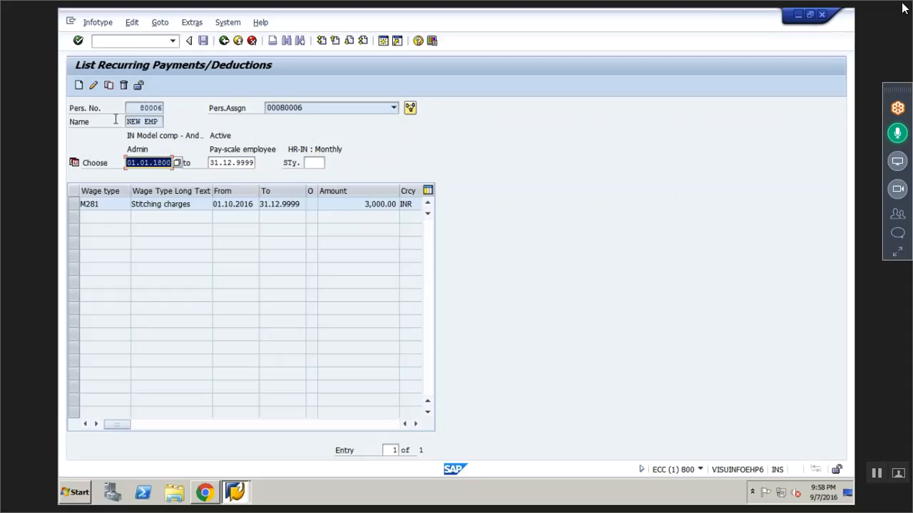
- Copy the M281 Stitching charges record and set the copy's start date to 01.01.2017
left_click(73, 207)
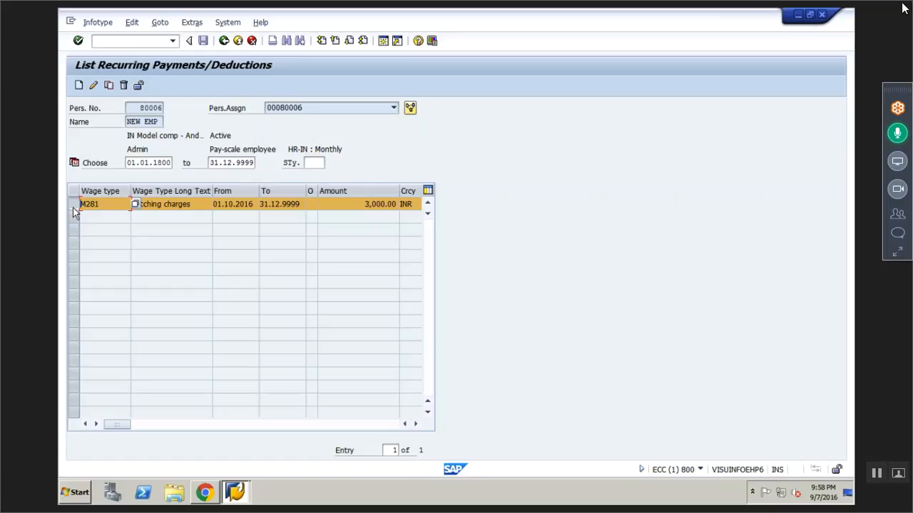
left_click(892, 142)
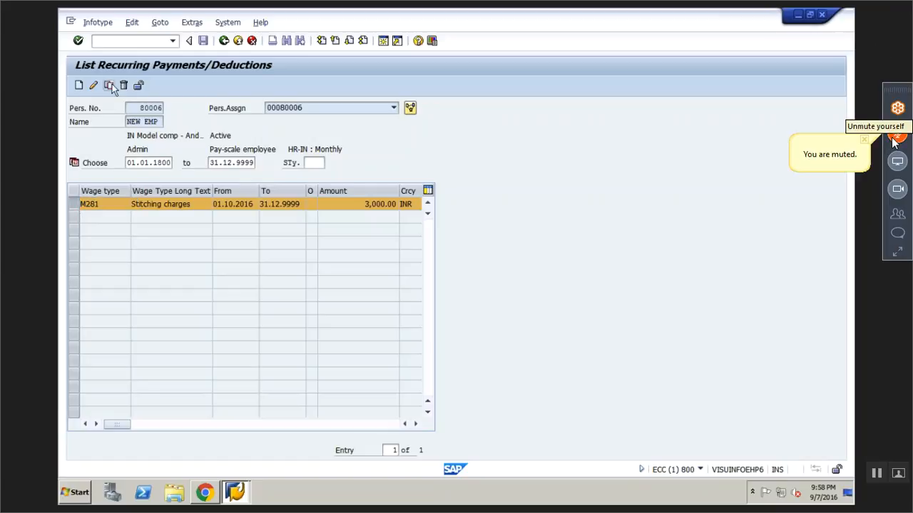
left_click(109, 85)
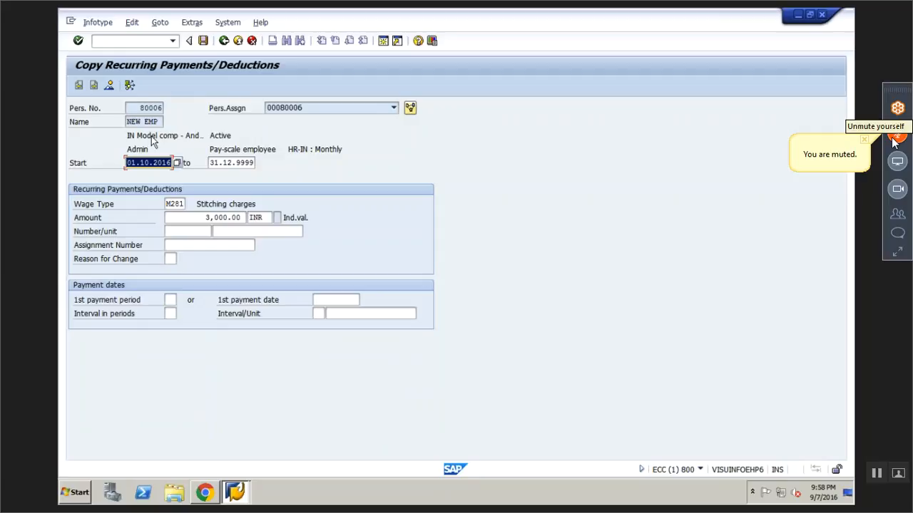
key("Delete")
type("0")
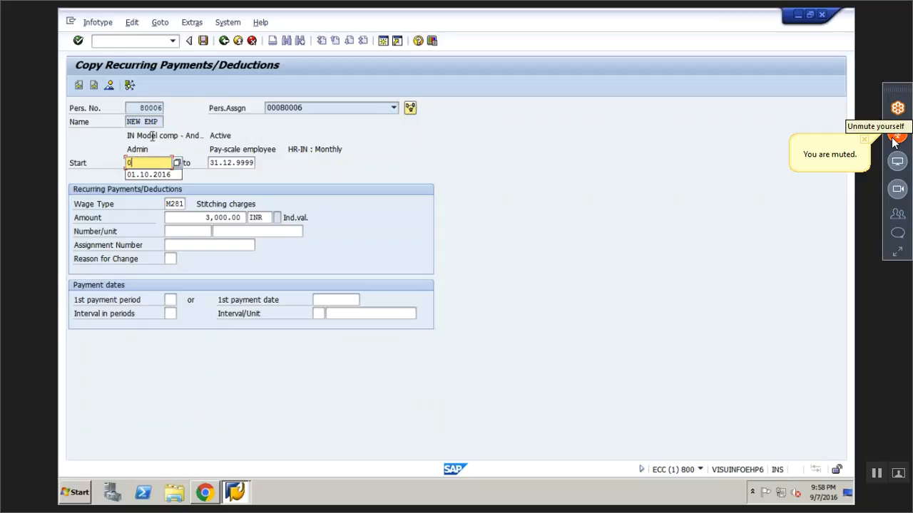
type("1.01.")
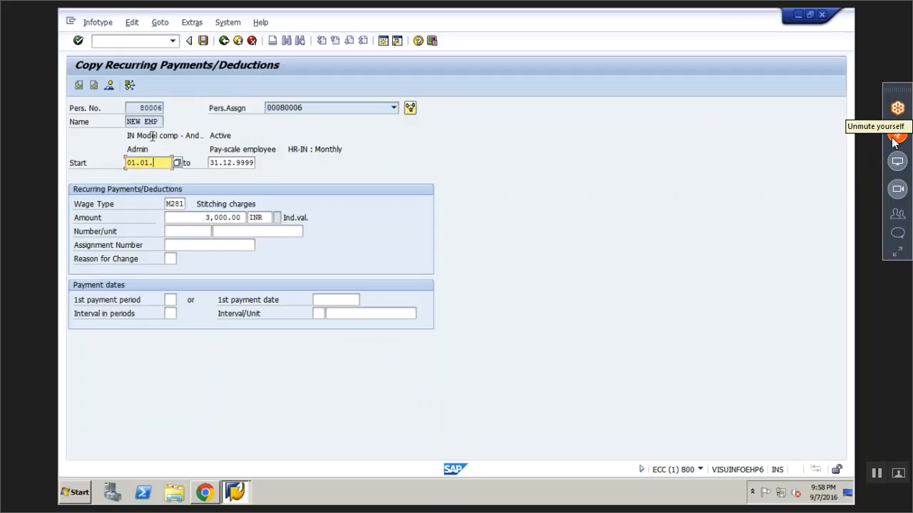
type("2017")
left_click(892, 138)
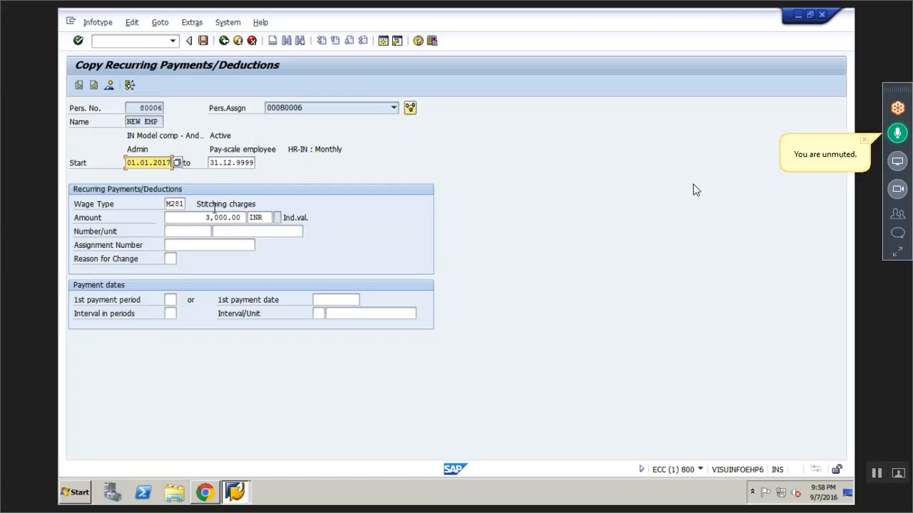
- Set the copied record's amount to 4,000 INR and save it, accepting the delimitation of the earlier record
left_click(209, 217)
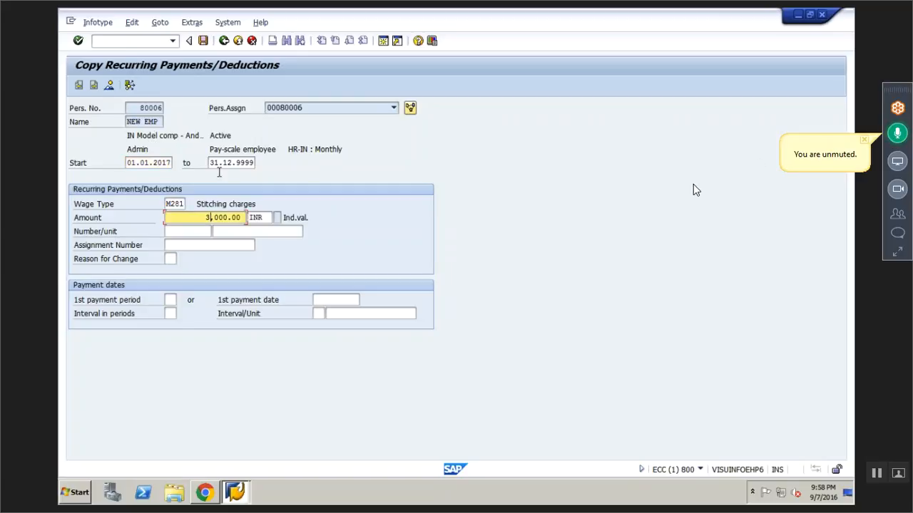
key("BackSpace")
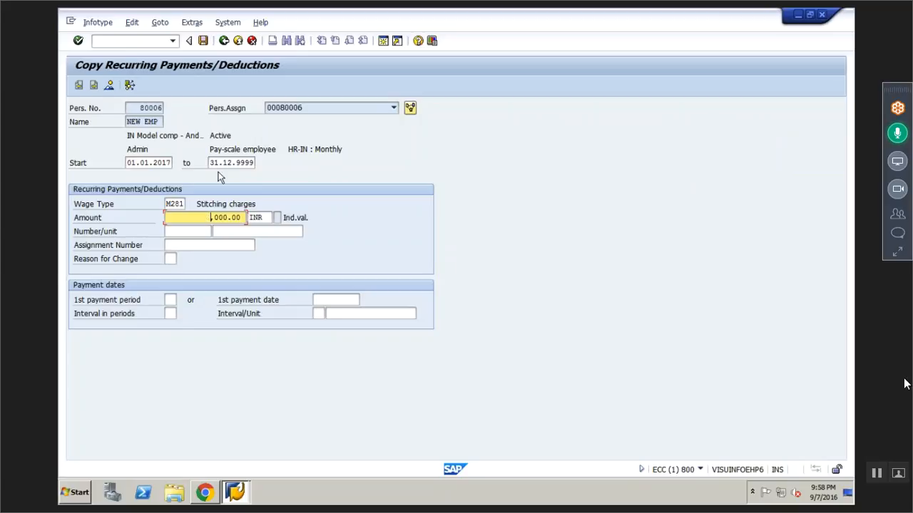
type("4")
key("Return")
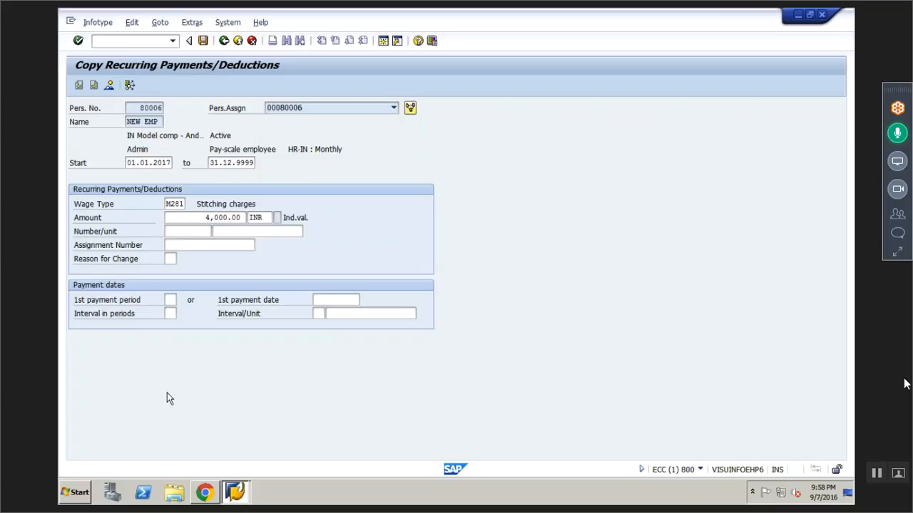
key("Return")
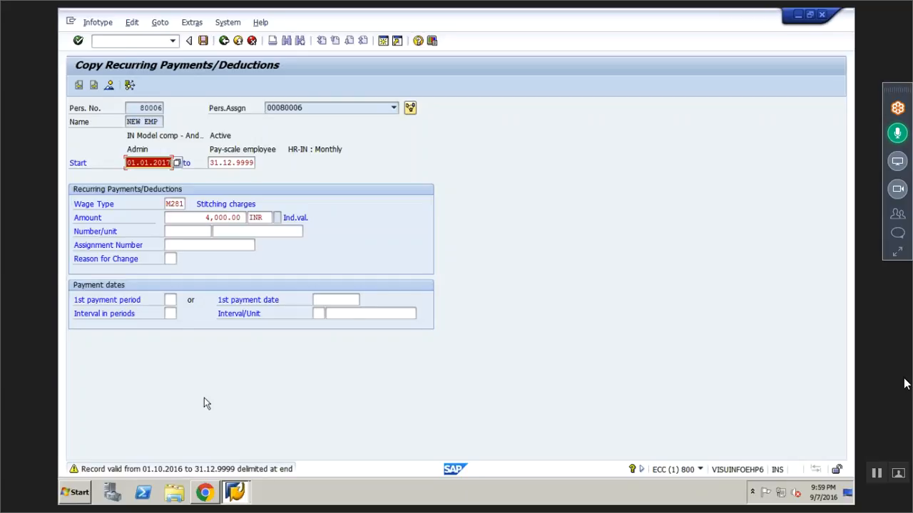
key("Return")
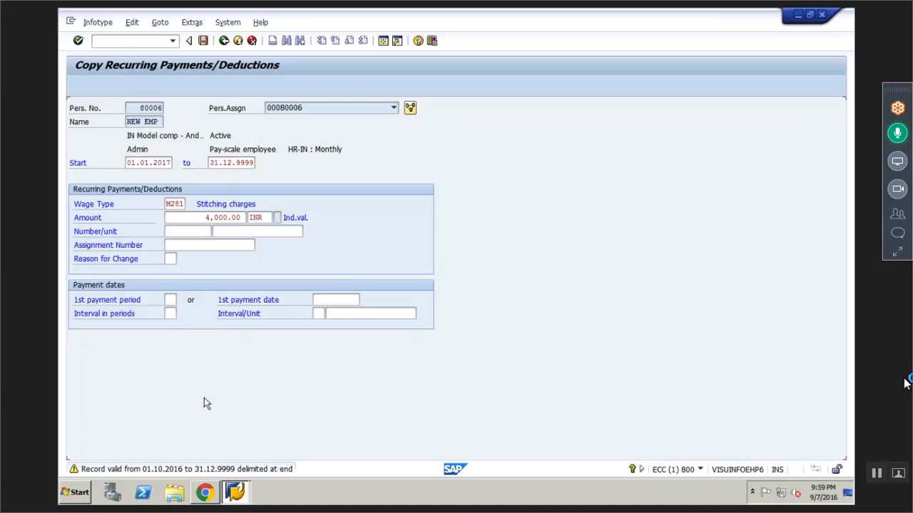
key("Return")
left_click(203, 41)
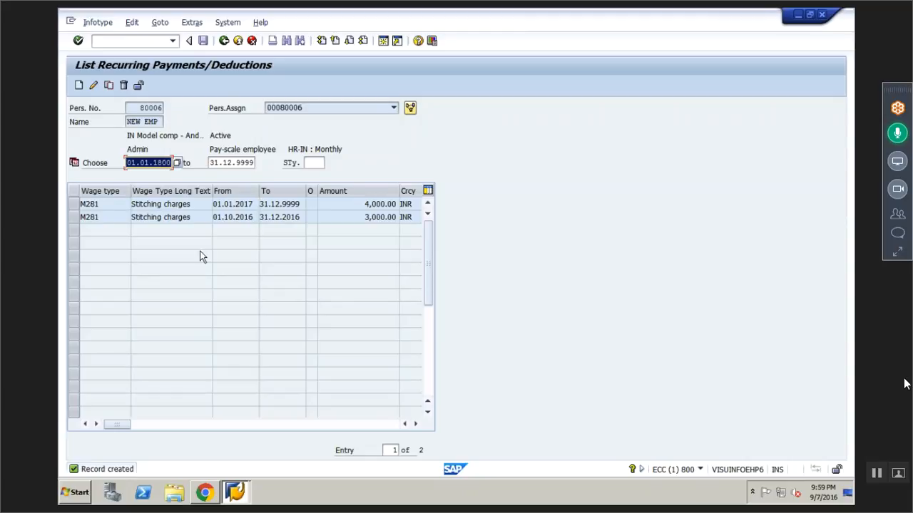
- Delete the M281 record starting 01.01.2017 and return to the HR master data entry screen
left_click(74, 207)
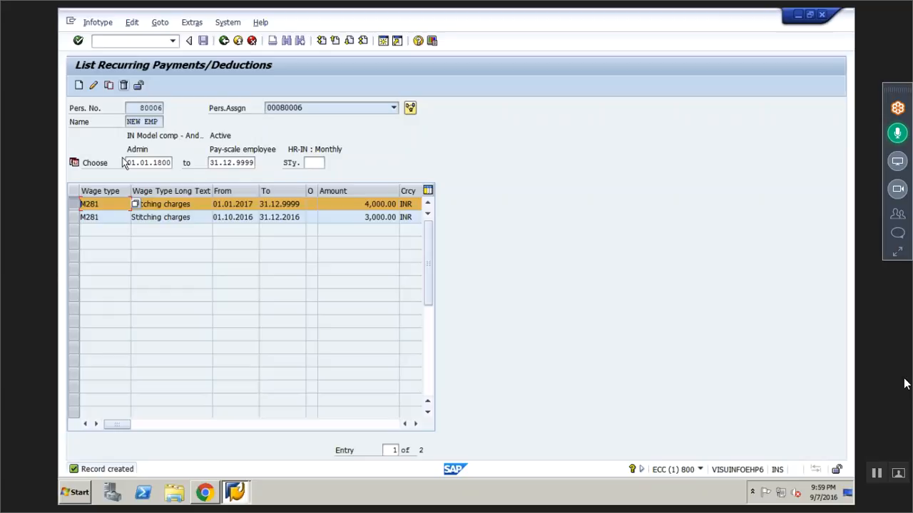
left_click(124, 87)
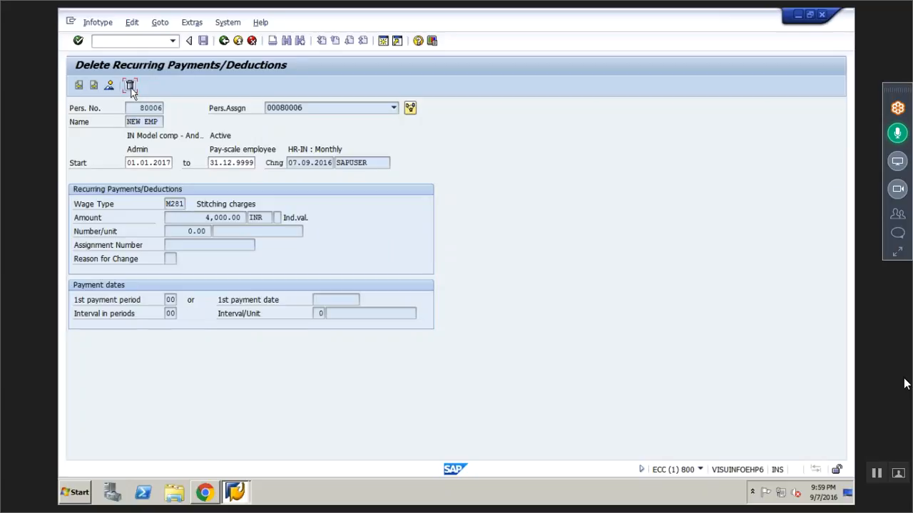
left_click(131, 87)
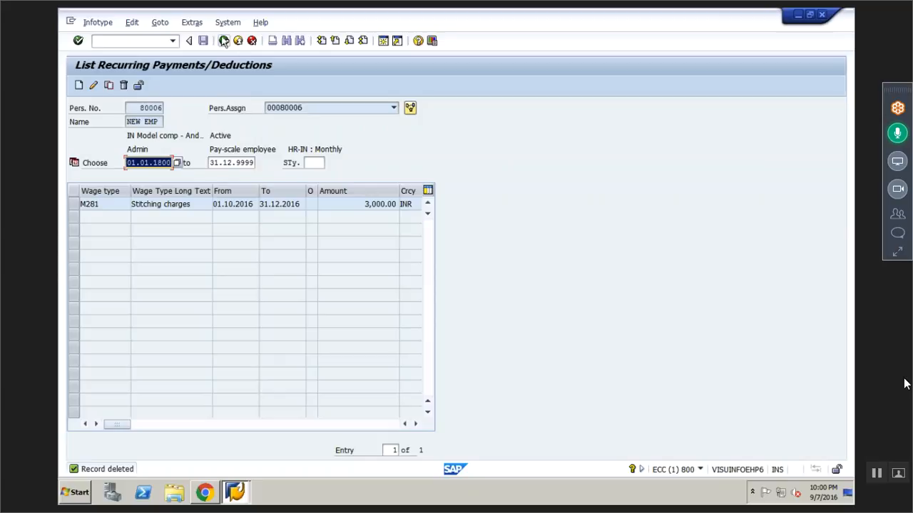
left_click(224, 43)
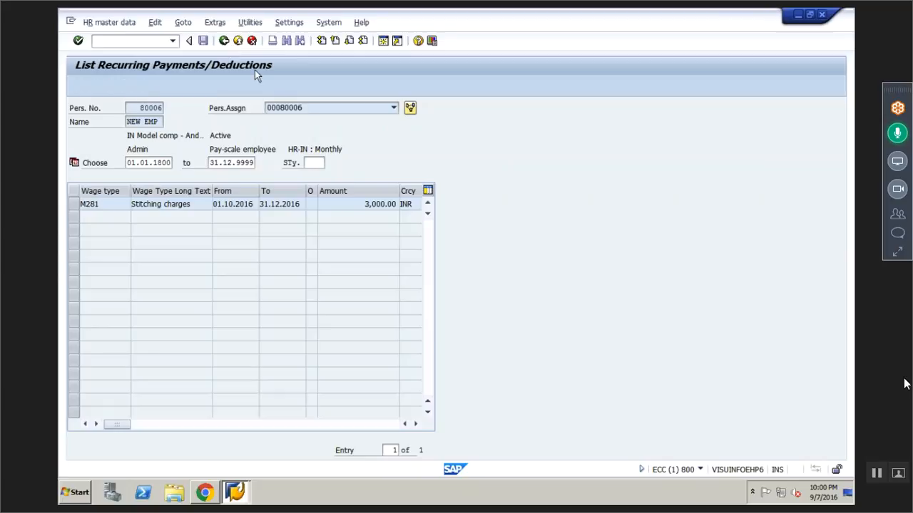
key("F3")
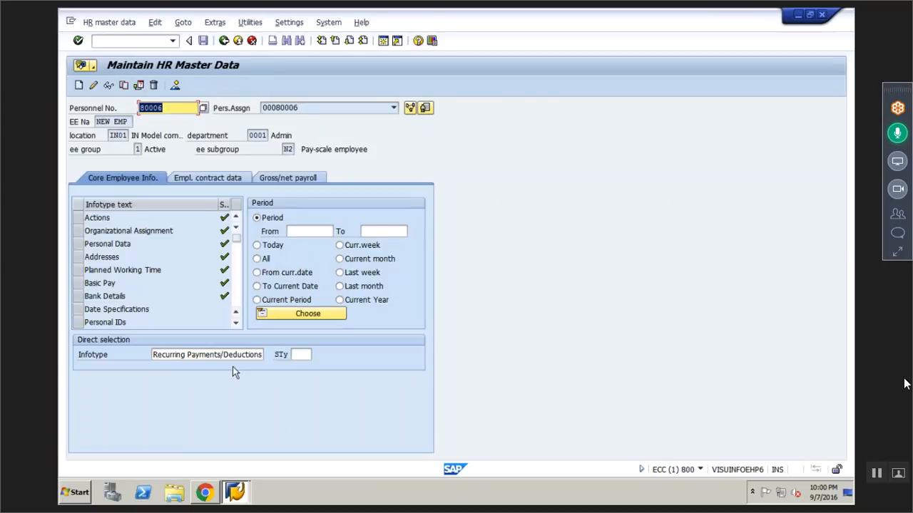
- Select infotype 15, Additional Payments, and request an overview of the employee's existing records
left_click_drag(155, 354, 176, 340)
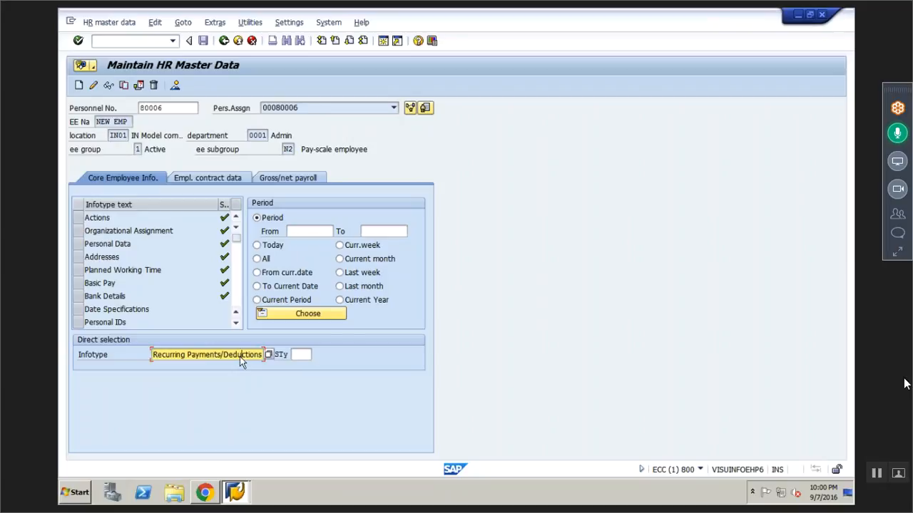
key("Right")
key("Right")
key("Right")
key("Right")
key("Right")
key("Right")
key("Right")
key("Right")
key("Right")
key("Right")
key("Return")
key("BackSpace")
key("BackSpace")
key("BackSpace")
key("BackSpace")
key("BackSpace")
key("BackSpace")
key("BackSpace")
key("BackSpace")
key("BackSpace")
key("BackSpace")
key("BackSpace")
key("BackSpace")
key("BackSpace")
key("BackSpace")
key("BackSpace")
key("BackSpace")
key("BackSpace")
key("BackSpace")
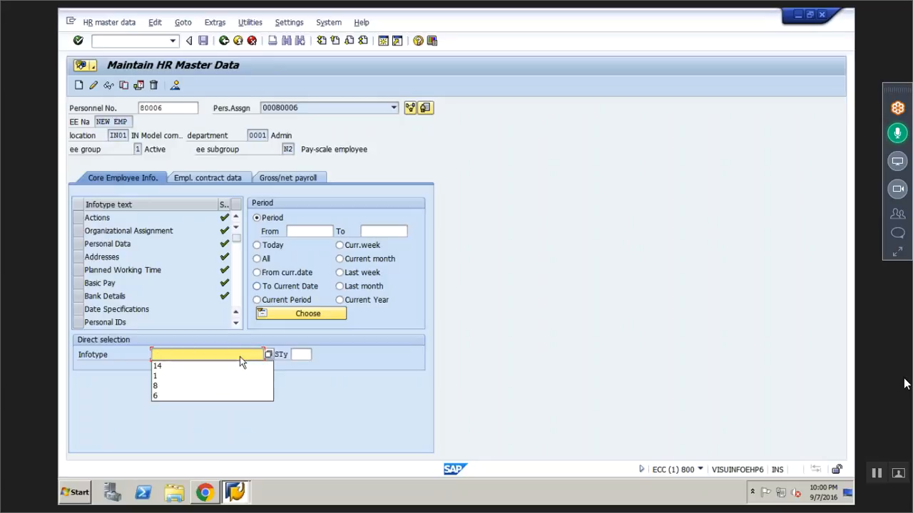
type("15")
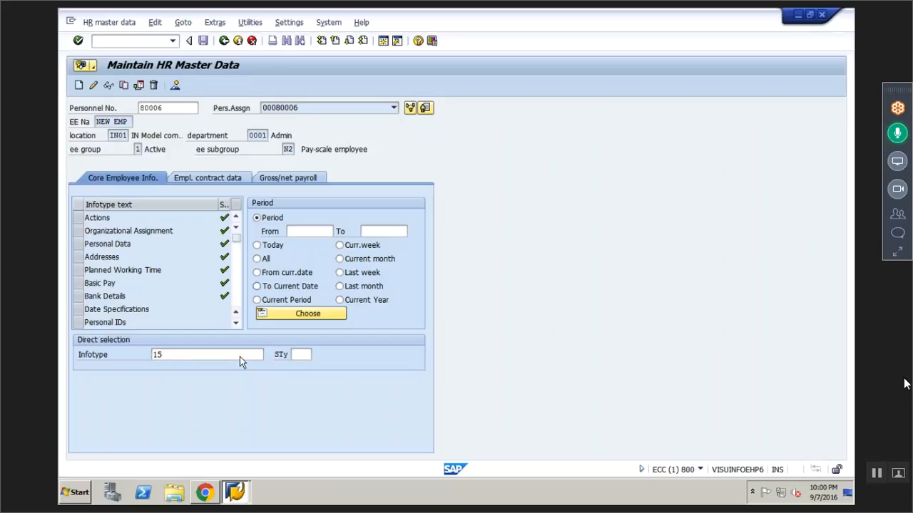
key("Return")
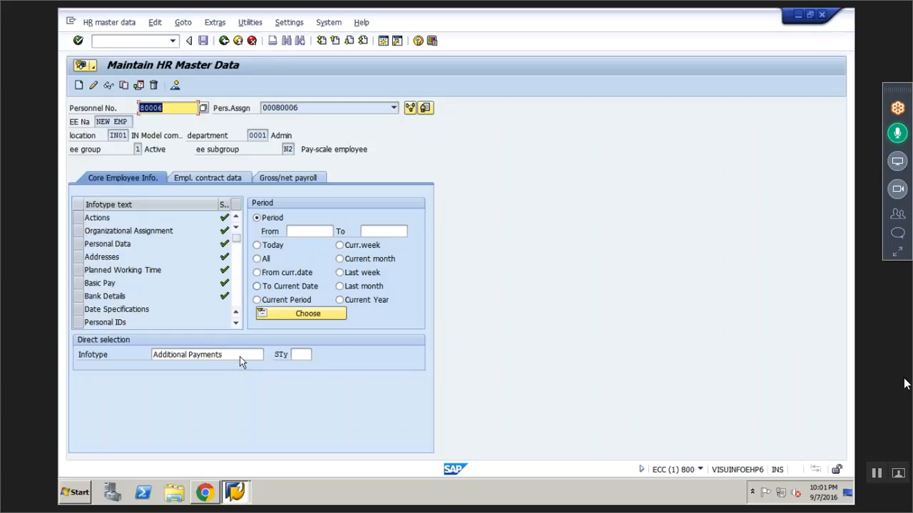
left_click(174, 85)
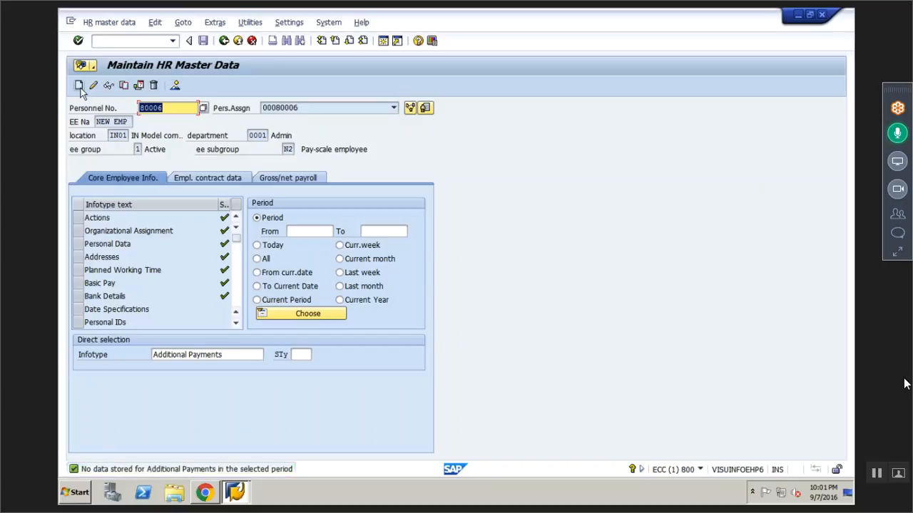
- Create a new Additional Payments record and bring up the list of permitted wage types
left_click(112, 109)
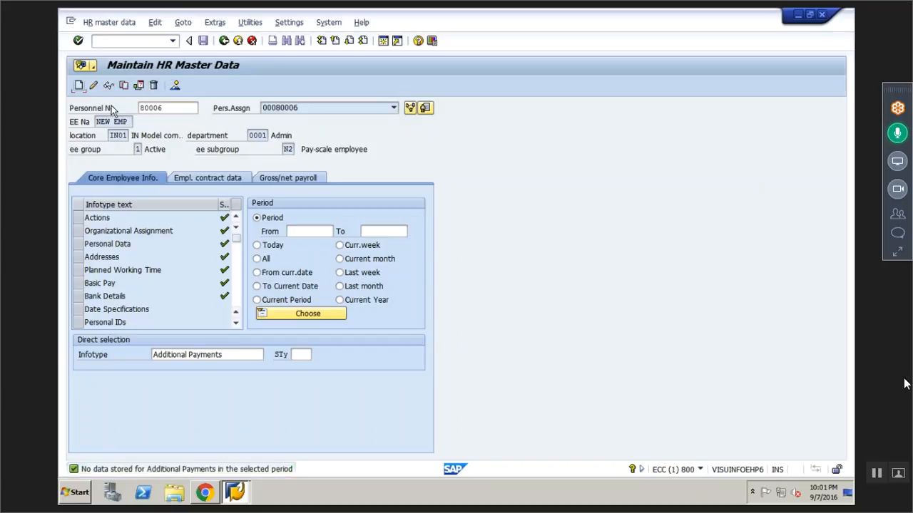
left_click(79, 86)
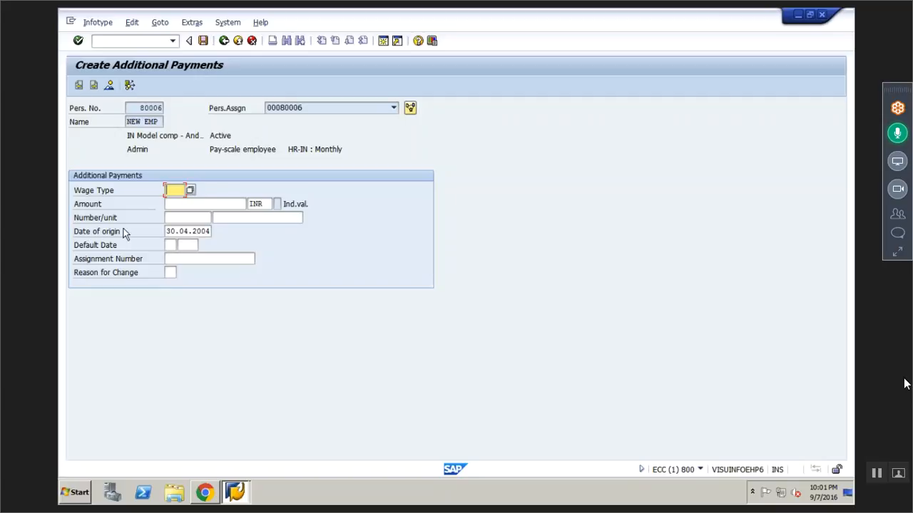
left_click(189, 192)
left_click(187, 191)
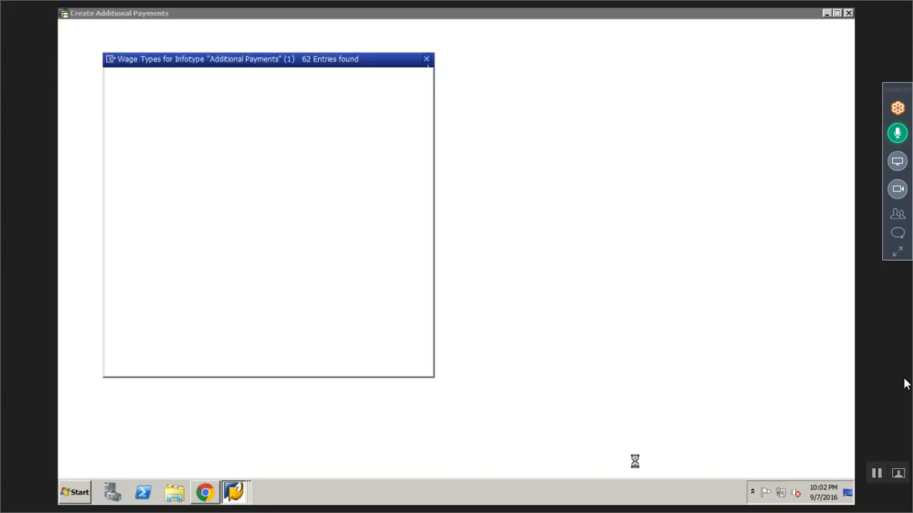
mouse_move(686, 11)
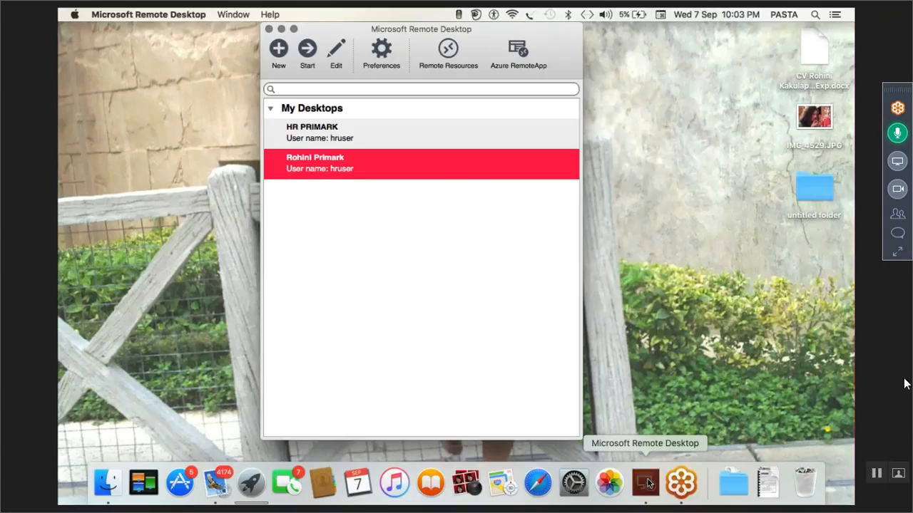
left_click(647, 484)
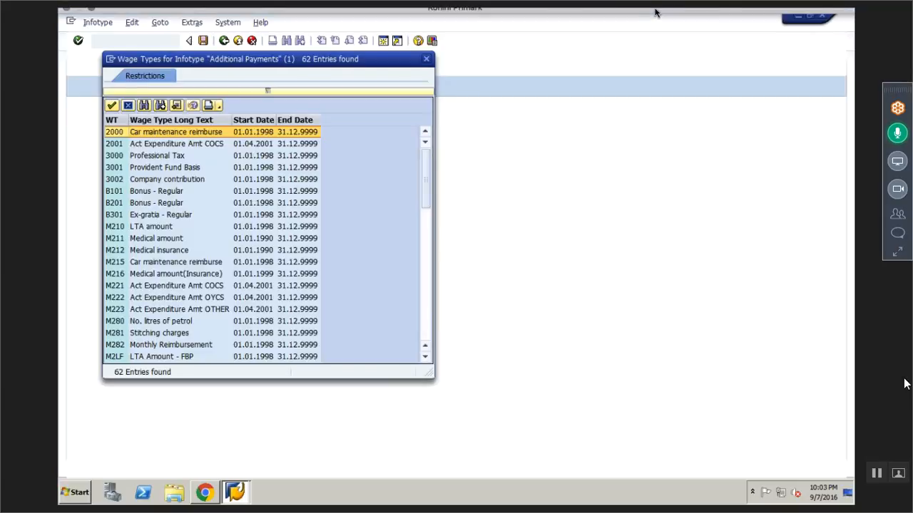
mouse_move(657, 9)
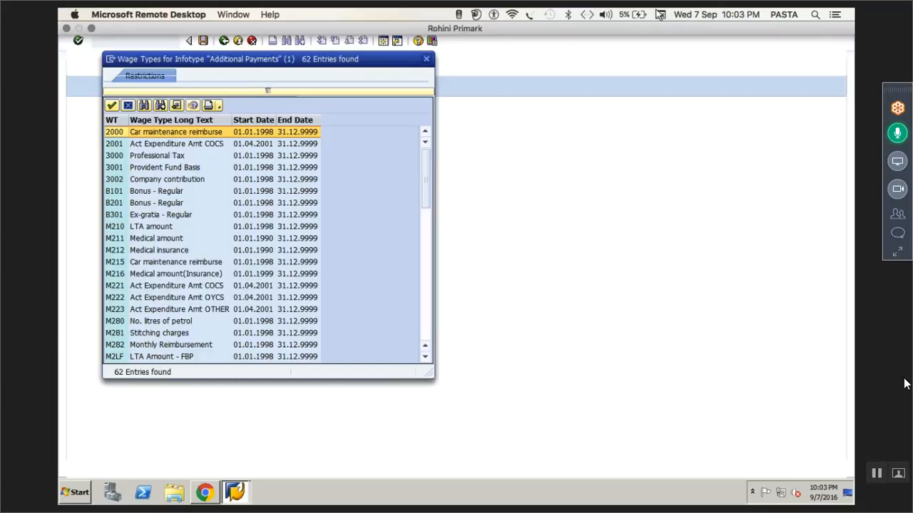
key("Escape")
key("super")
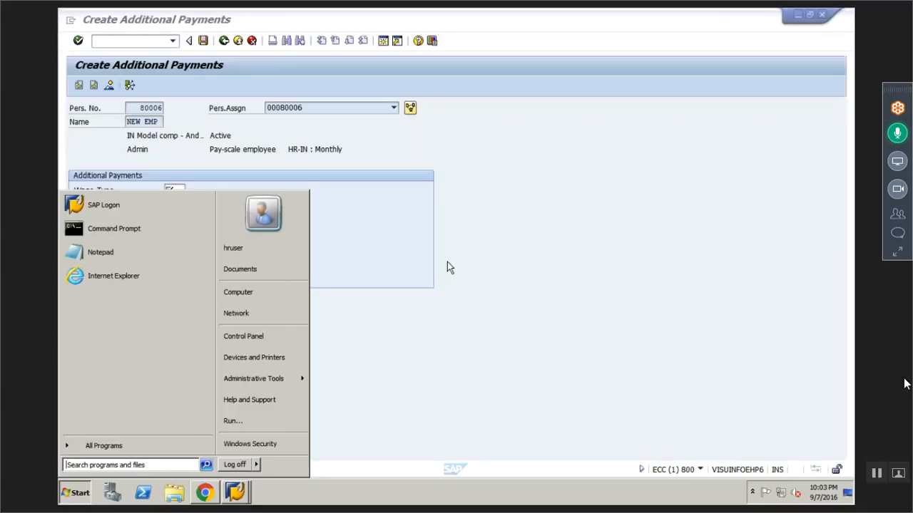
left_click(454, 324)
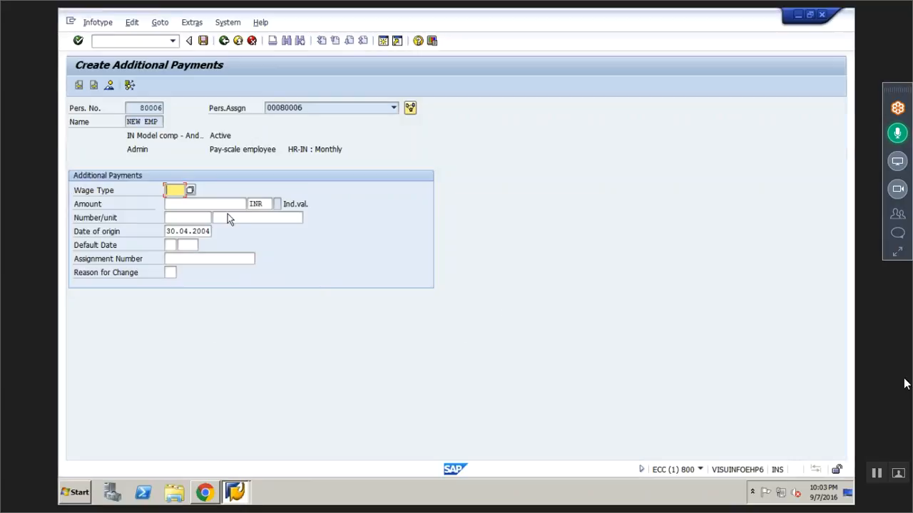
- Assign wage type M211 Medical amount to the additional payment record from the list of possible wage types
left_click(191, 191)
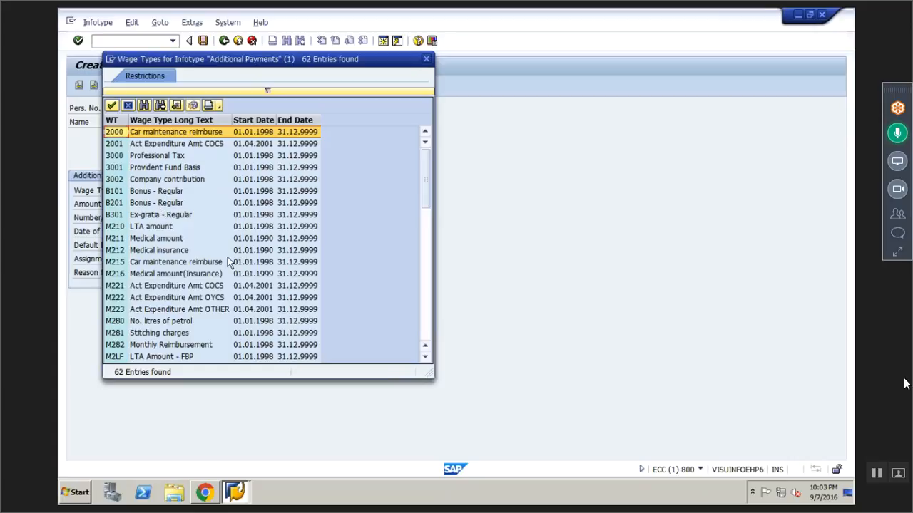
left_click(163, 238)
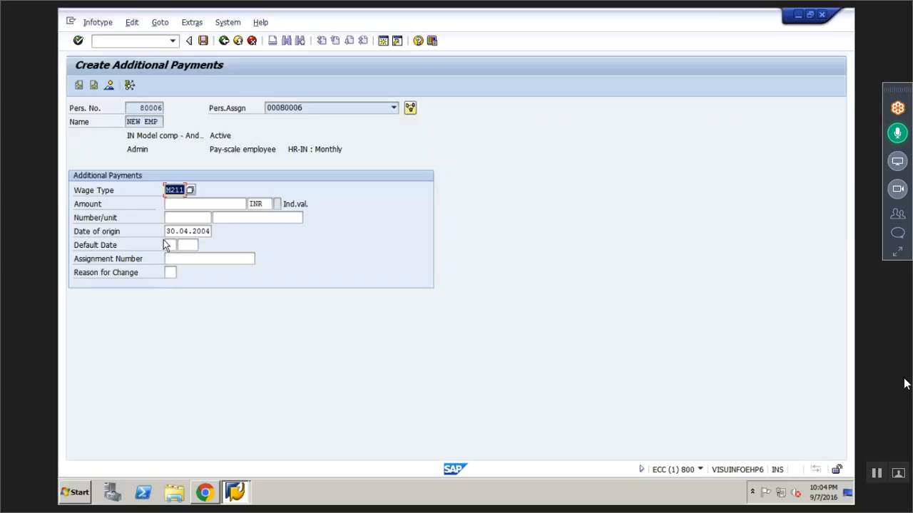
- Enter an amount of 7000 INR in the new additional payment record
left_click(174, 204)
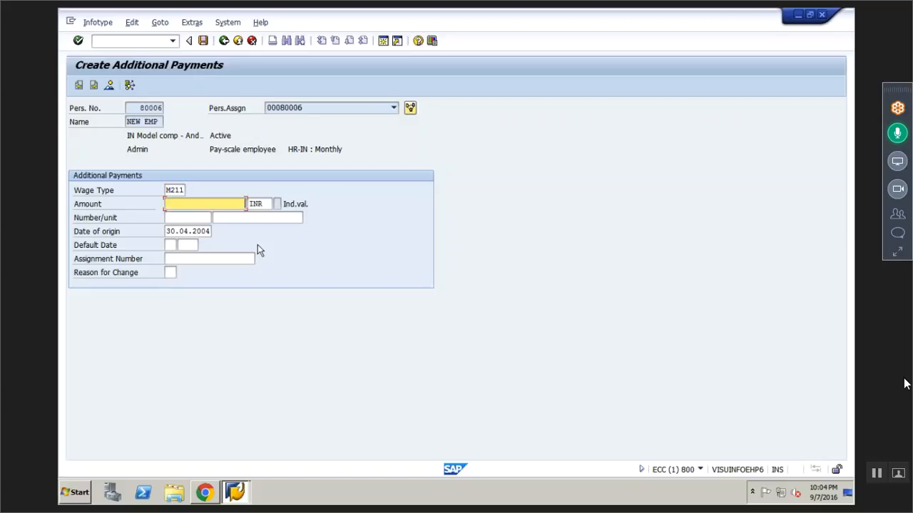
type("000")
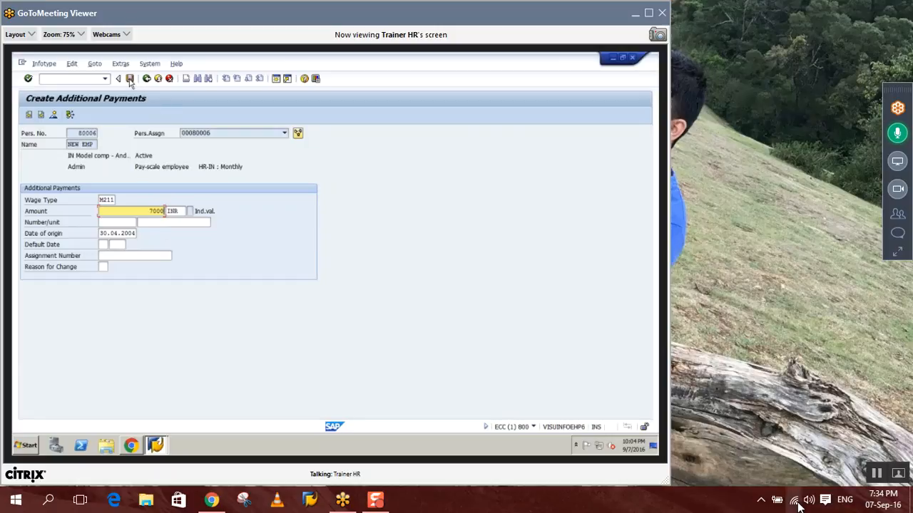
- Switch the computer's Wi-Fi connection to the iPhone hotspot, then enlarge the meeting viewer to full screen again
left_click(798, 503)
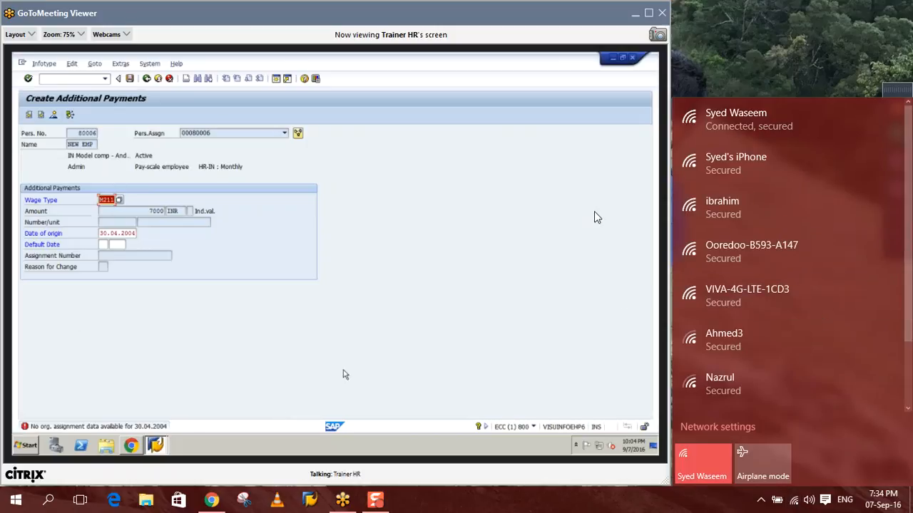
left_click(725, 160)
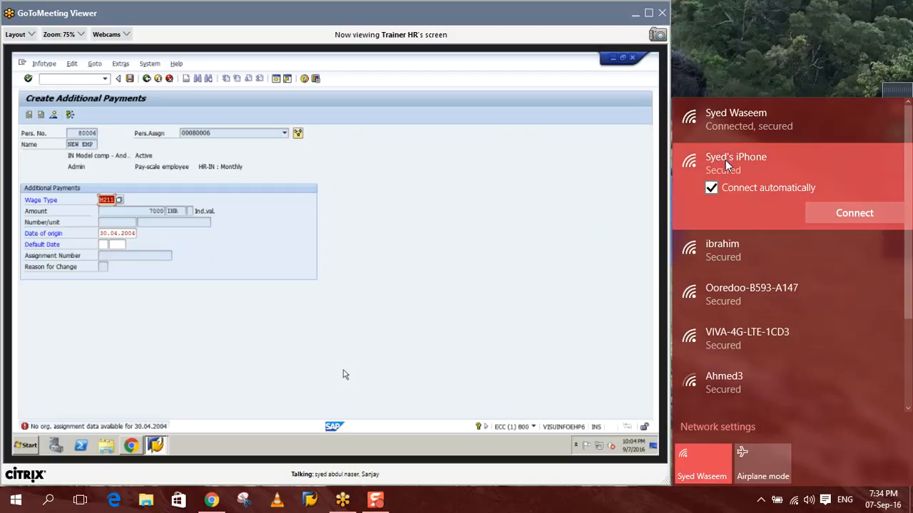
left_click(844, 218)
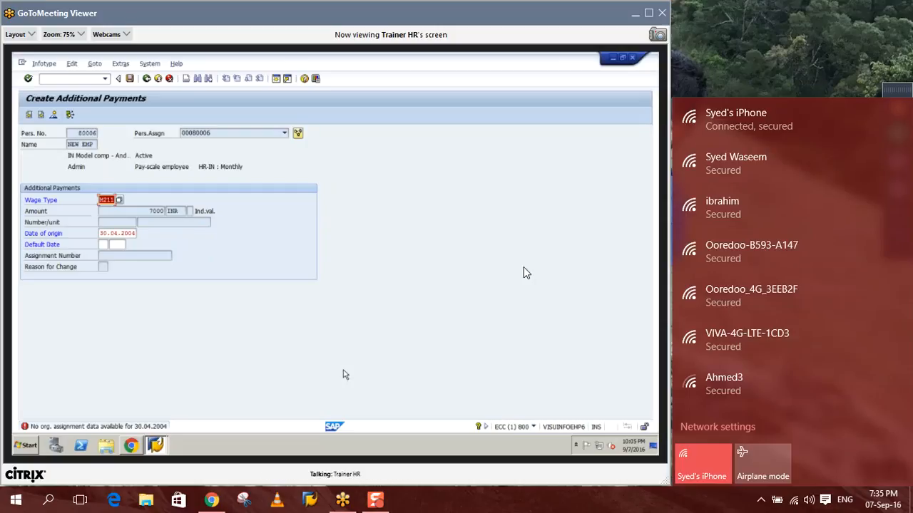
left_click(648, 13)
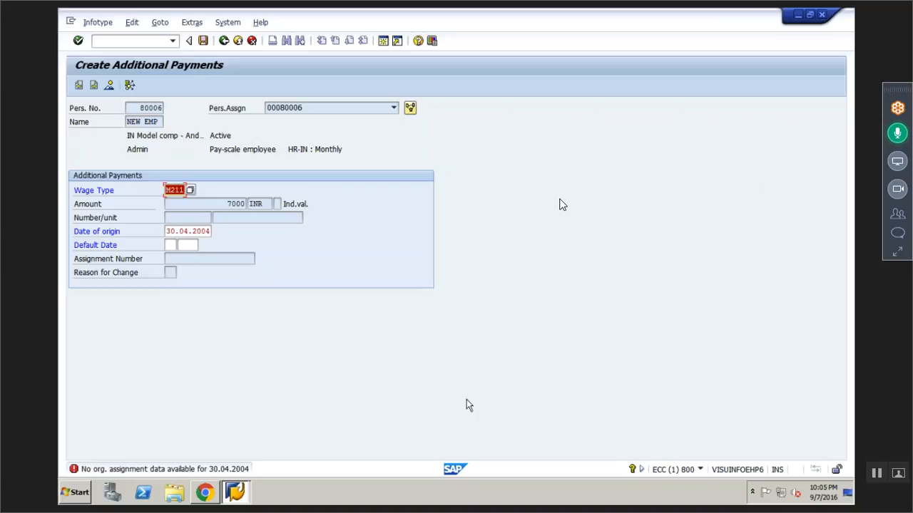
- Set the date of origin of the M211 payment to 10.10.2016 and save the record
left_click(189, 232)
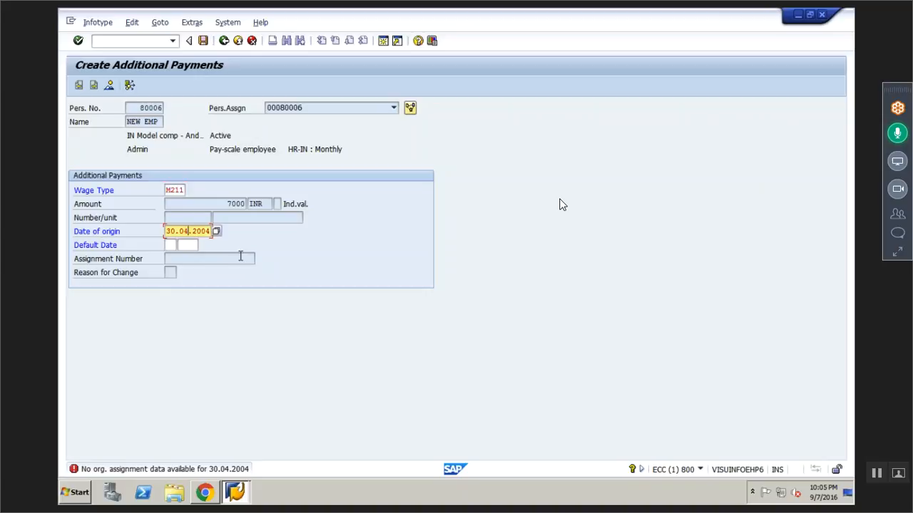
key("Right")
key("Right")
key("Right")
key("Right")
key("Right")
key("BackSpace")
key("BackSpace")
key("BackSpace")
key("BackSpace")
key("BackSpace")
key("BackSpace")
key("BackSpace")
key("BackSpace")
key("BackSpace")
key("BackSpace")
type("10.10.2016")
key("Return")
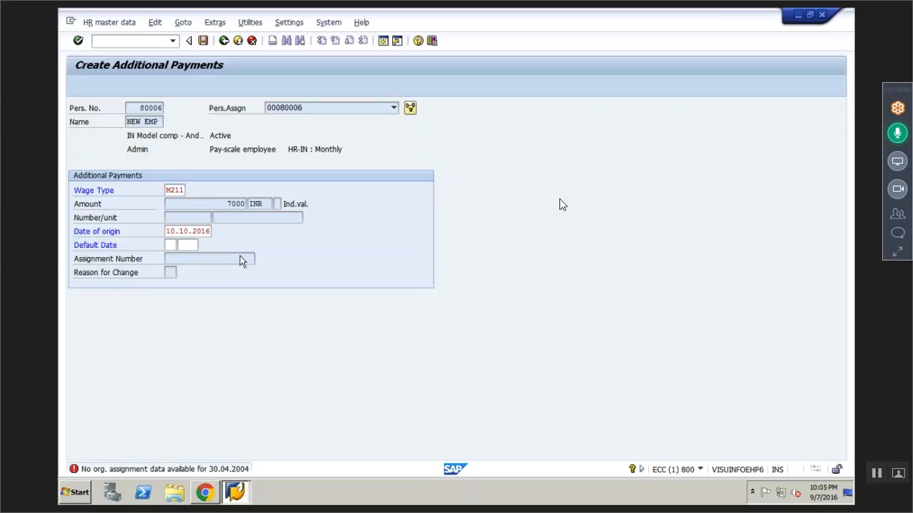
key("ctrl+s")
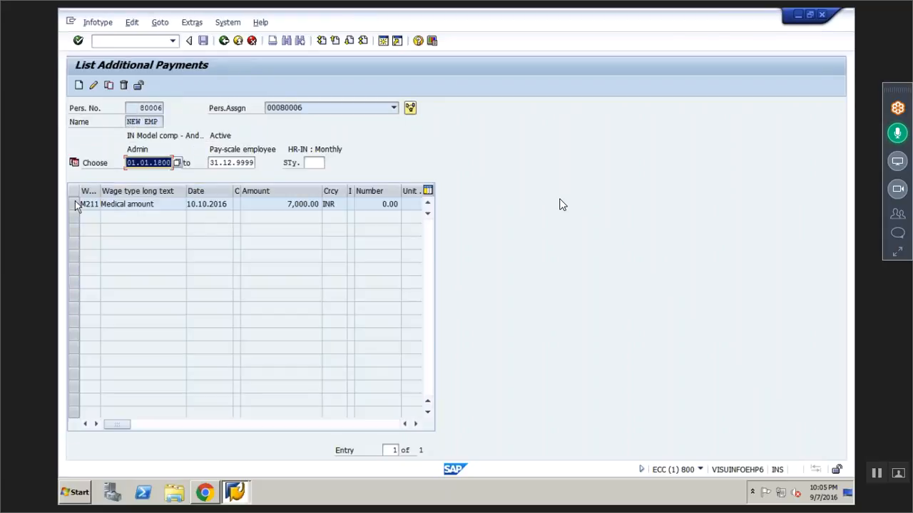
- Copy the M211 Medical amount record with an amount of 8,000.00 INR, save it and return to the HR master data entry screen
left_click(76, 204)
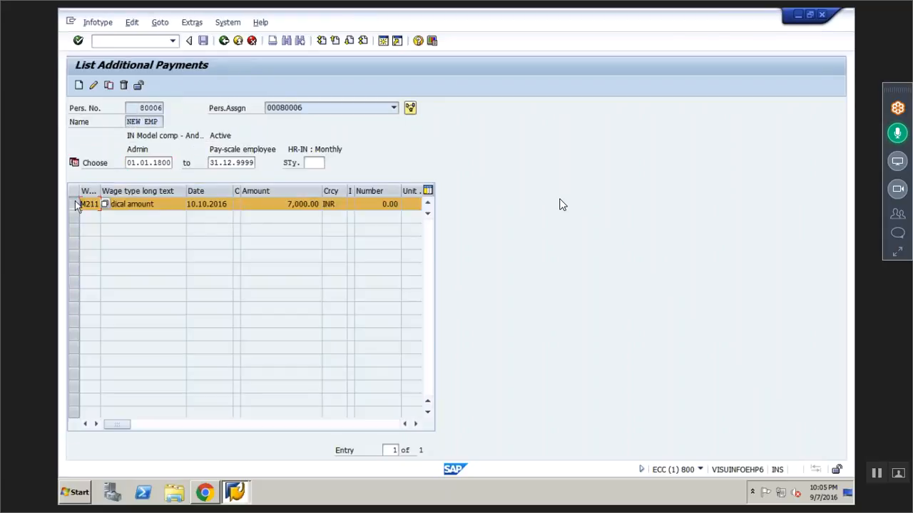
left_click(108, 85)
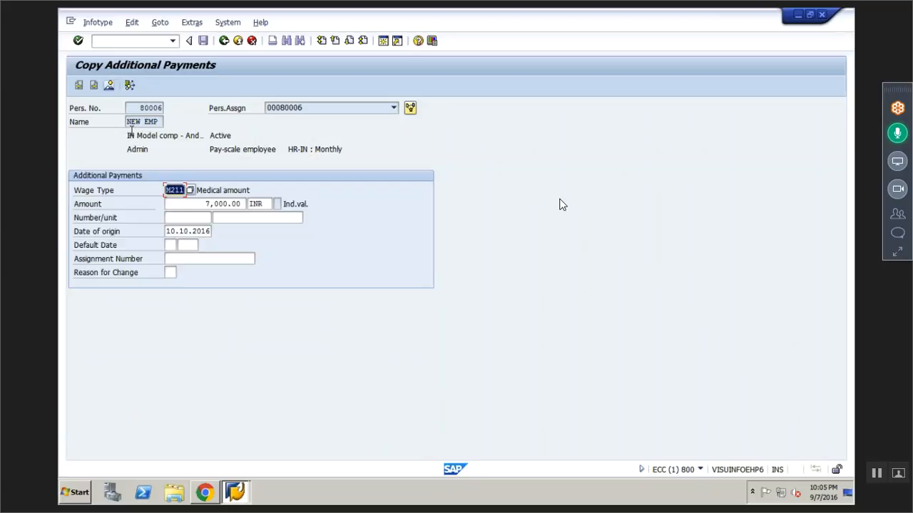
left_click(209, 206)
key("BackSpace")
type("8")
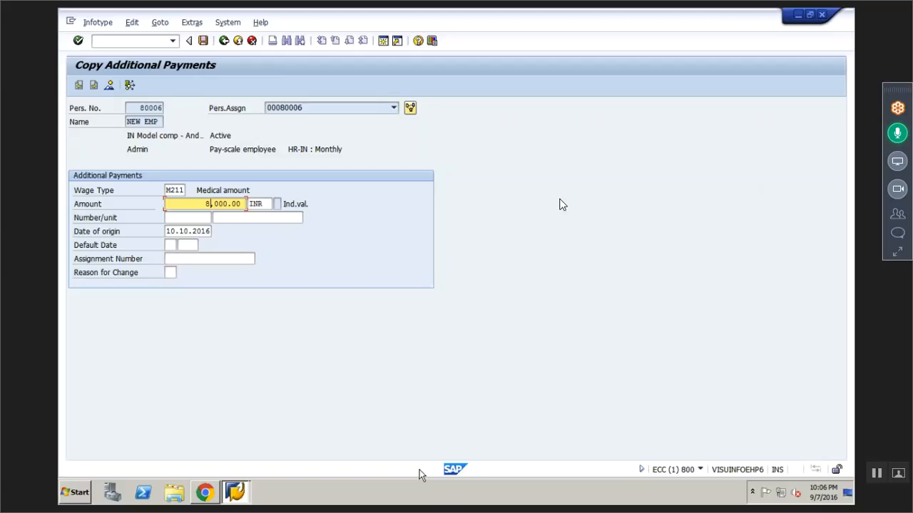
key("Return")
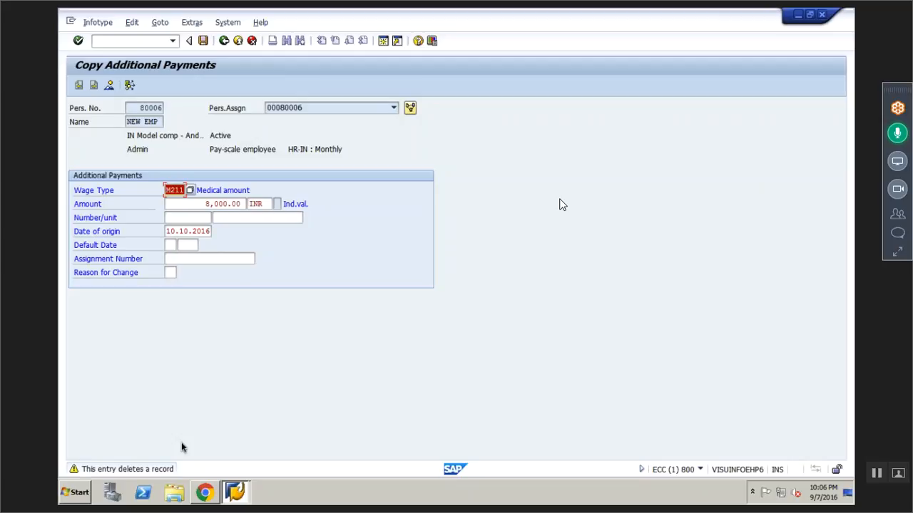
key("Return")
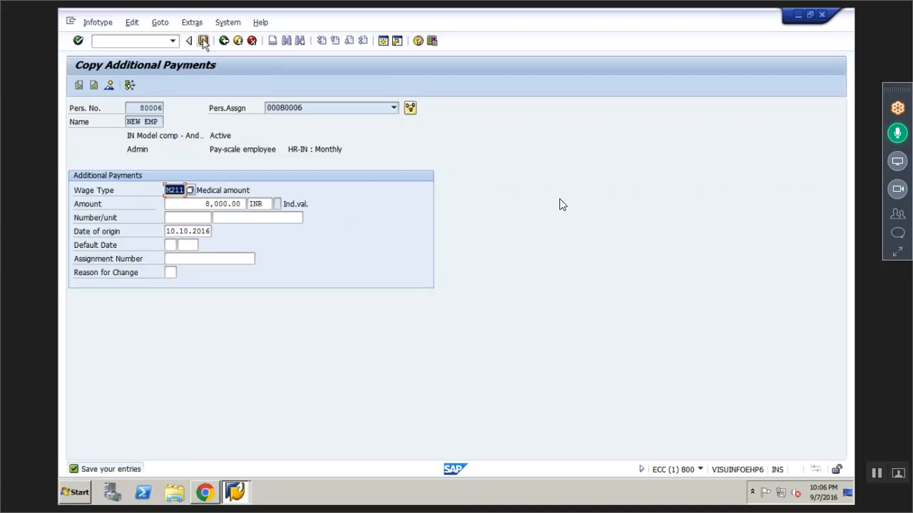
left_click(203, 41)
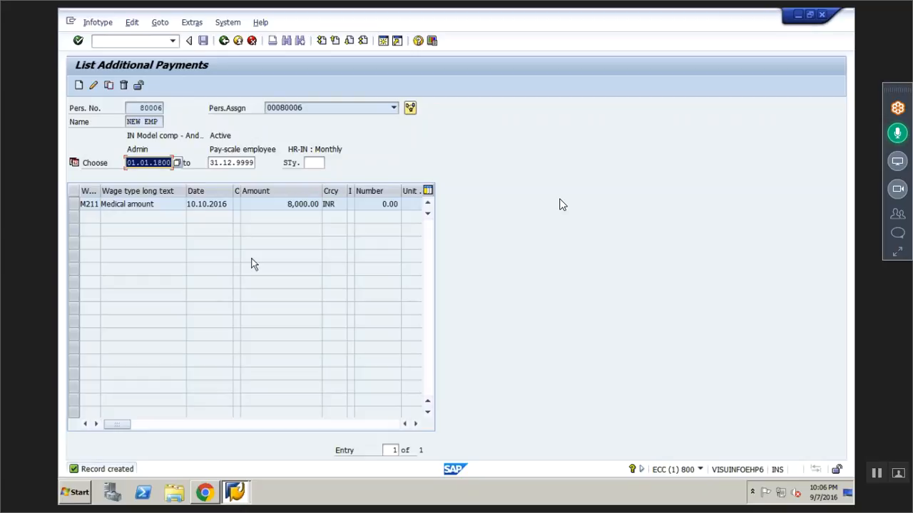
left_click(224, 42)
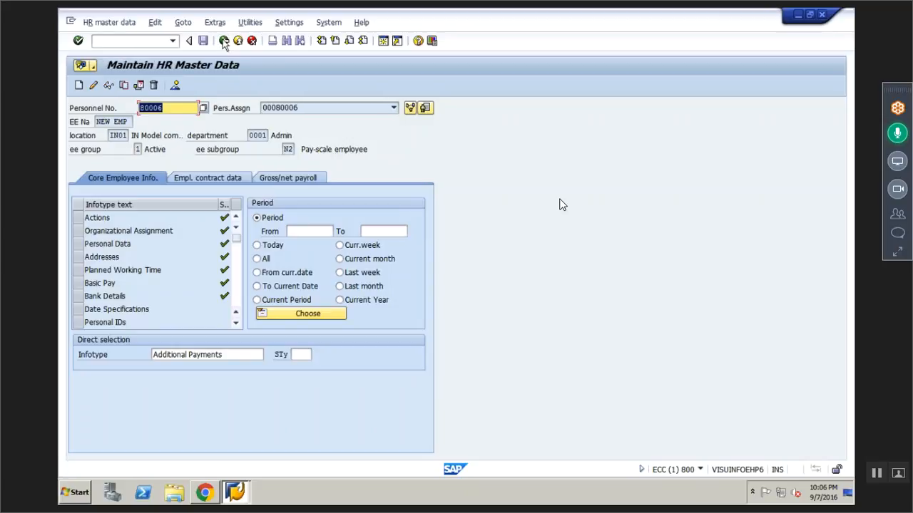
- Select infotype 6, Addresses, in place of Additional Payments
left_click(228, 355)
key("BackSpace")
key("BackSpace")
key("BackSpace")
key("BackSpace")
key("BackSpace")
key("BackSpace")
key("BackSpace")
key("BackSpace")
key("BackSpace")
key("BackSpace")
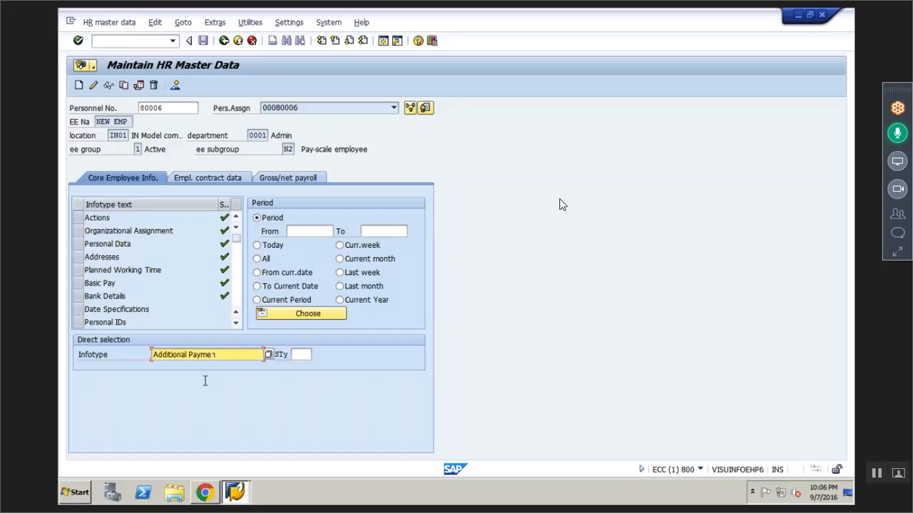
key("BackSpace")
key("BackSpace")
key("BackSpace")
key("BackSpace")
key("BackSpace")
key("BackSpace")
key("BackSpace")
key("BackSpace")
key("BackSpace")
type("6")
key("Return")
- Choose subtype 2, Temporary residence, for the Addresses infotype and start a new record
left_click(300, 357)
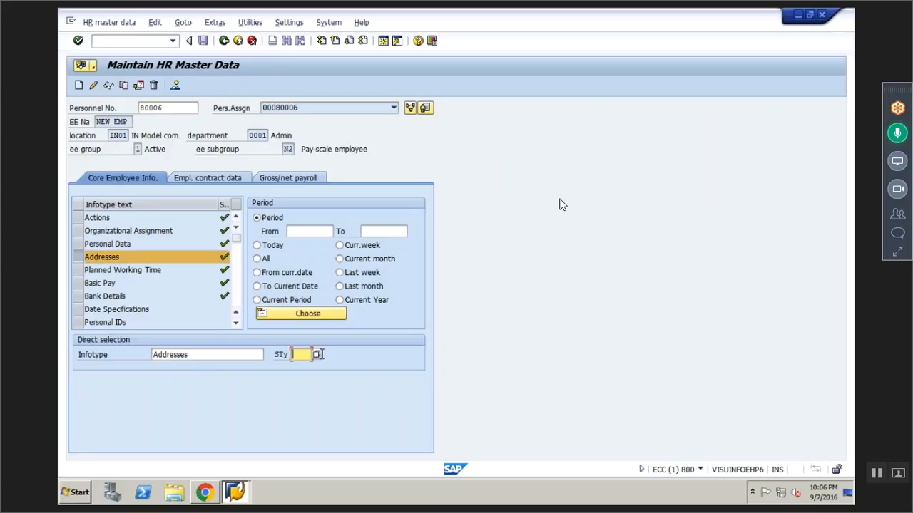
left_click(319, 355)
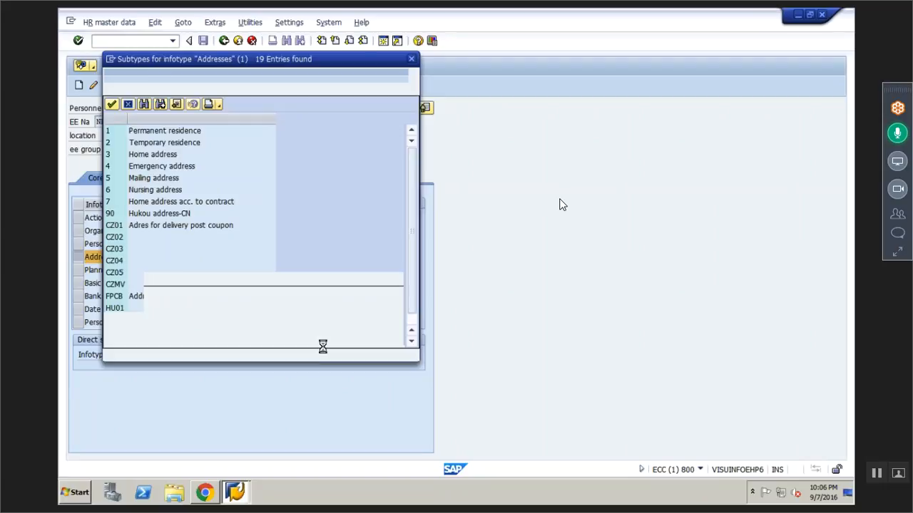
left_click(146, 144)
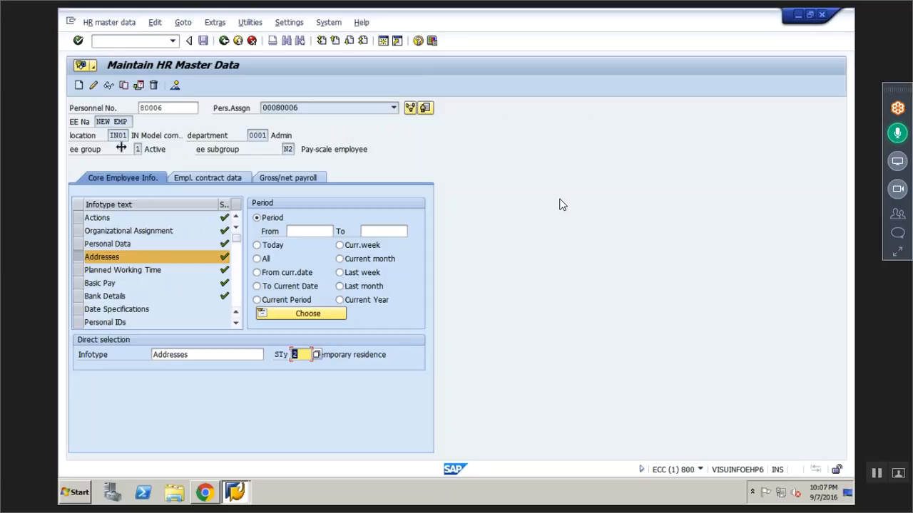
left_click(79, 85)
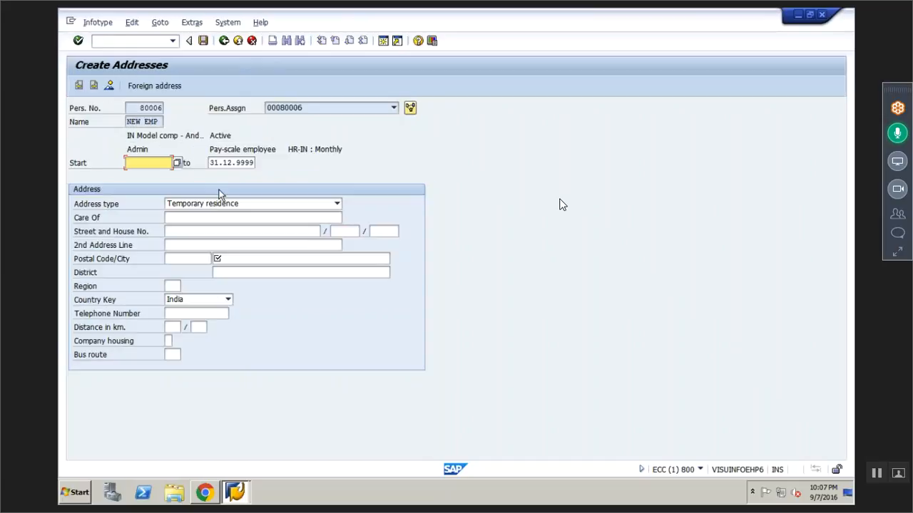
- Set the start date of the new temporary residence address to 01.10.2016
type("01.10.2016")
- Enter Hyderabad as the city, fill in the postal code and save the temporary residence record
left_click(235, 257)
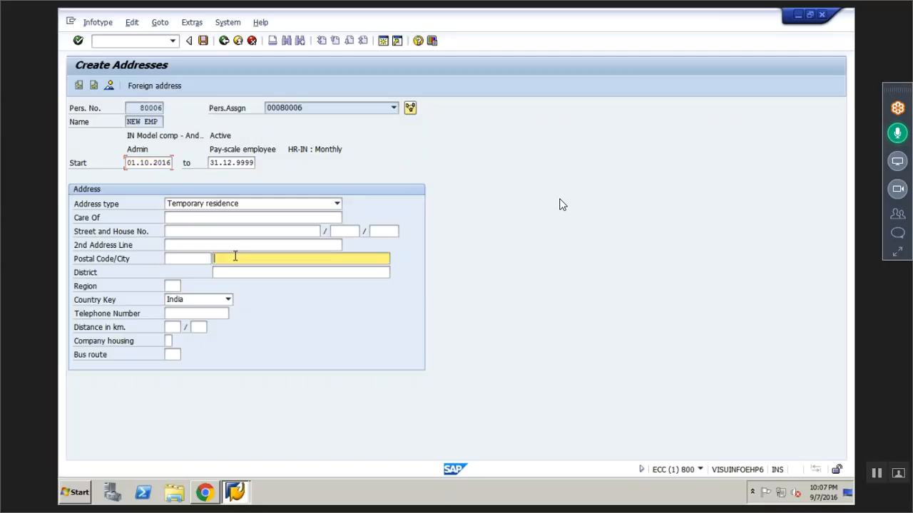
type("hyde")
key("Down")
key("Return")
key("shift+Tab")
type("5")
left_click(189, 277)
key("Return")
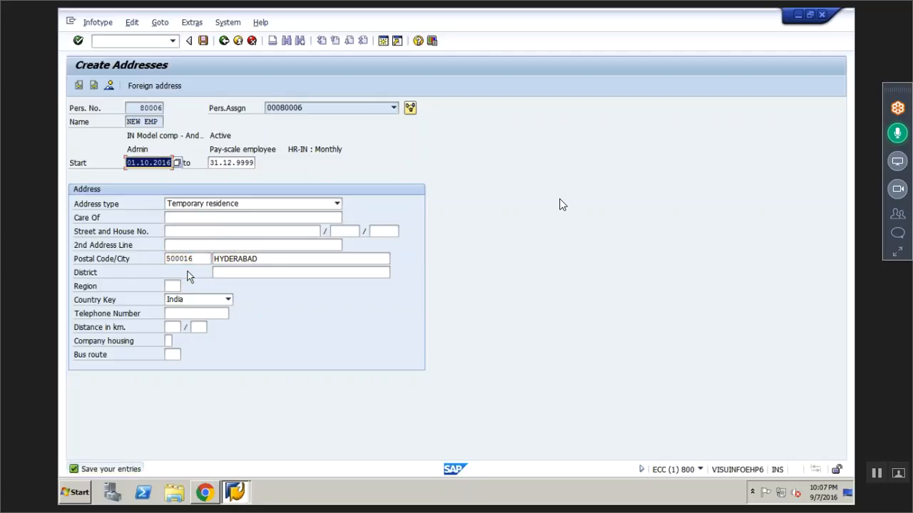
left_click(203, 41)
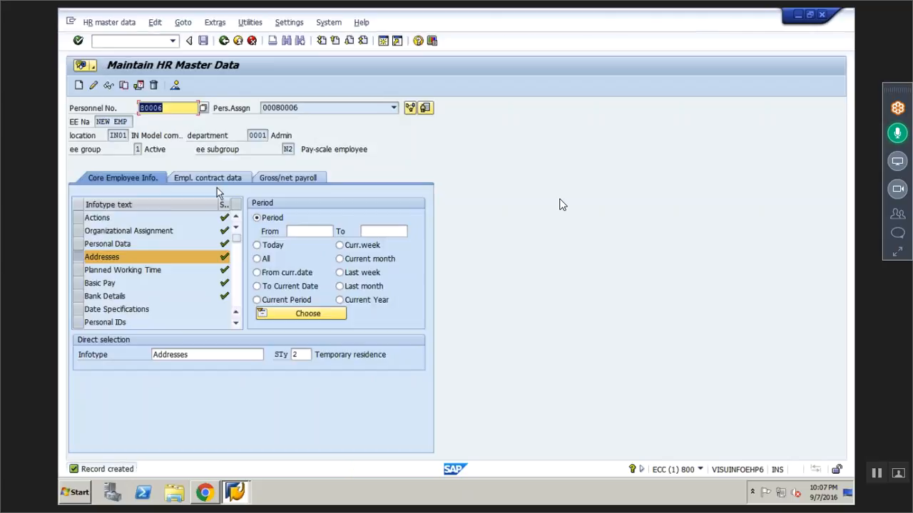
- Request an overview of the employee's addresses and start a copy of the temporary residence record
left_click(176, 86)
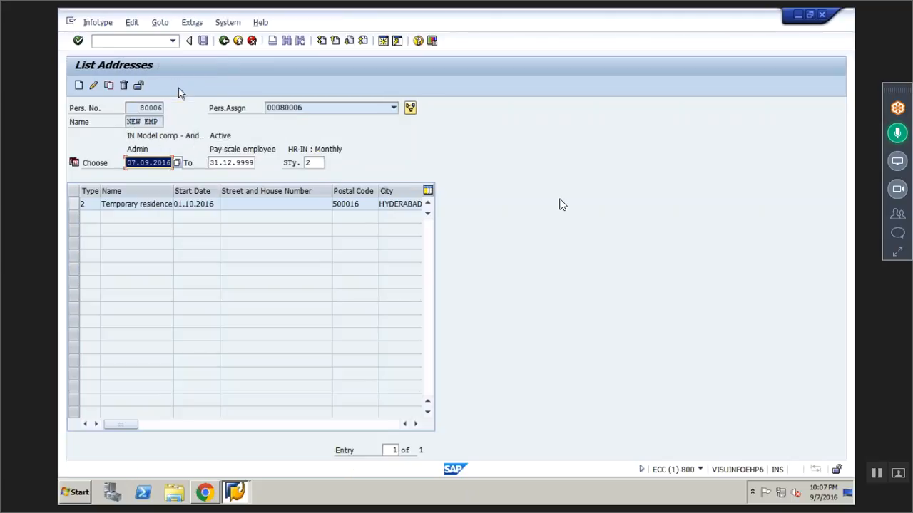
left_click(73, 204)
left_click(109, 86)
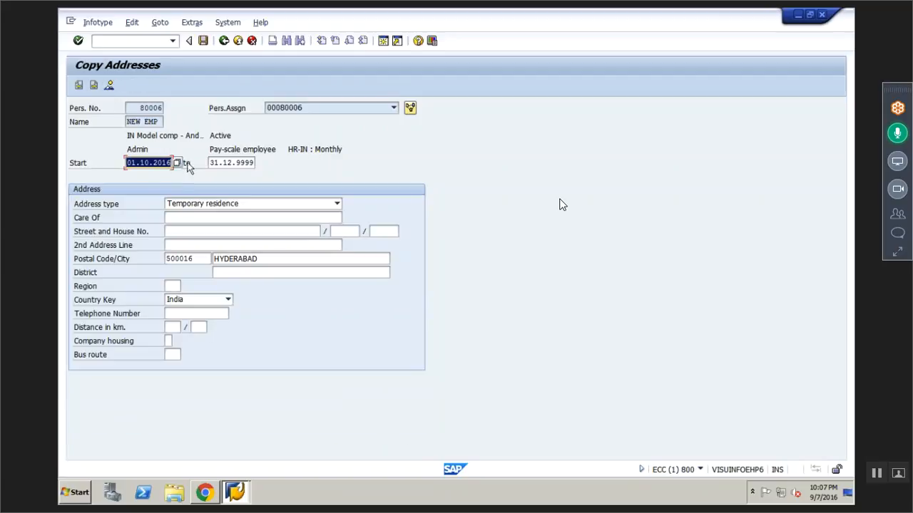
- Change the city in the copied address record to mumbai
left_click(259, 260)
key("BackSpace")
key("BackSpace")
key("BackSpace")
key("BackSpace")
key("BackSpace")
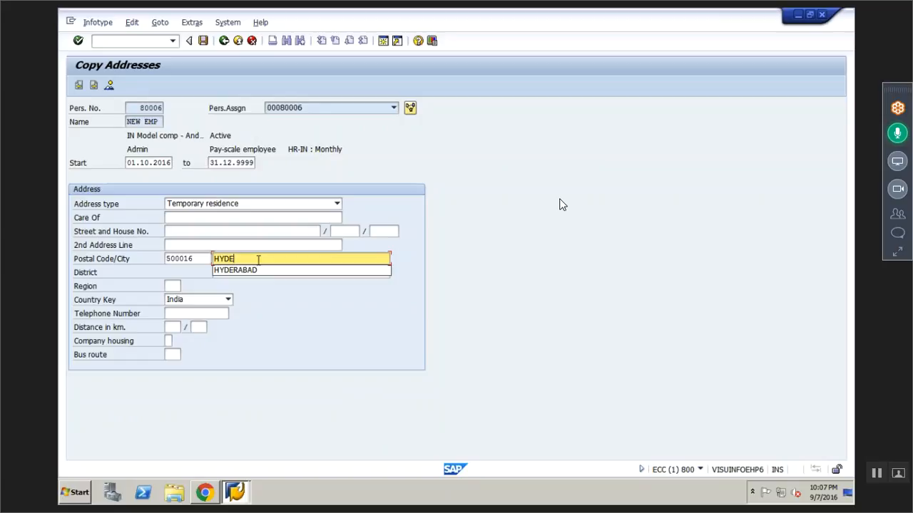
key("BackSpace")
key("BackSpace")
key("BackSpace")
key("BackSpace")
type("mum")
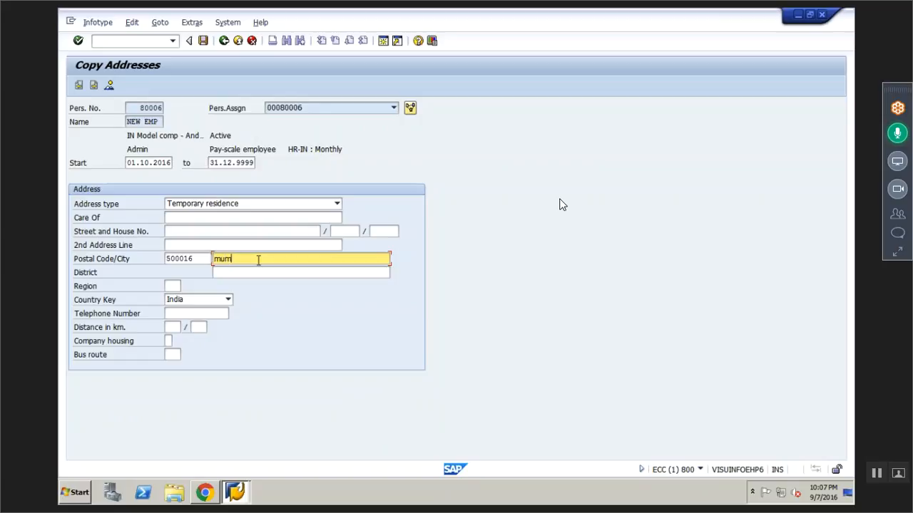
type("bai")
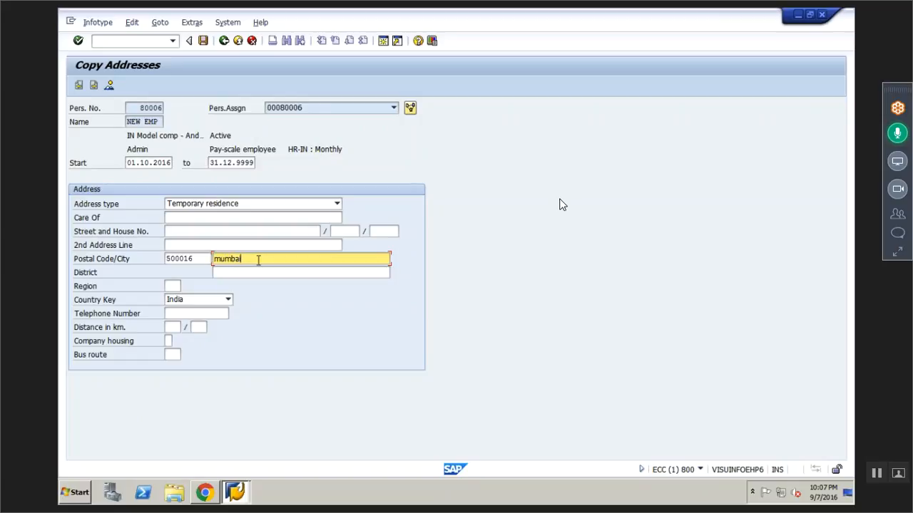
- Replace the copied address's postal code with a new one, save the record and return to the HR master data entry screen
left_click(194, 260)
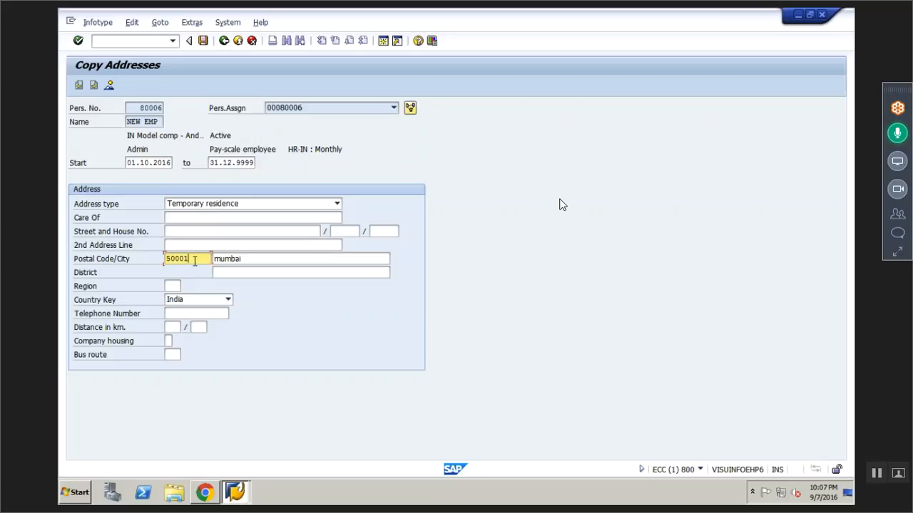
key("BackSpace")
key("BackSpace")
key("BackSpace")
key("BackSpace")
key("BackSpace")
key("BackSpace")
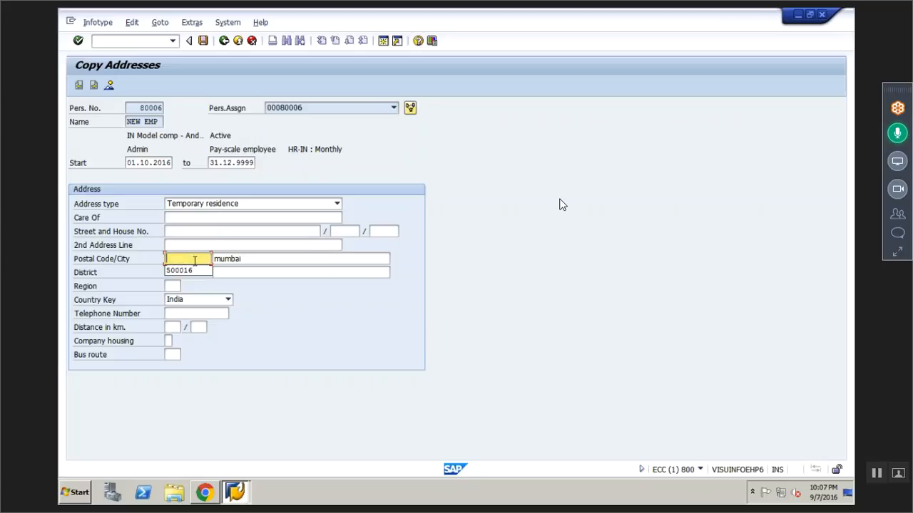
type("709654")
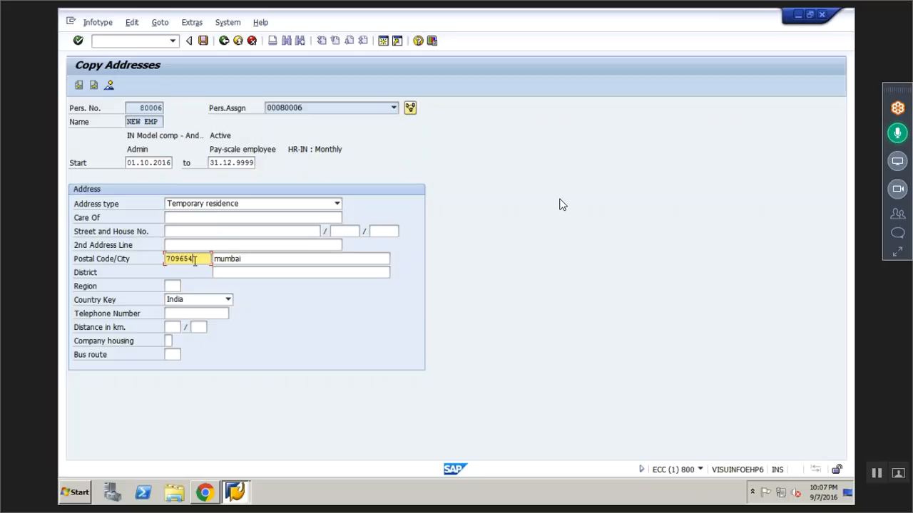
key("Return")
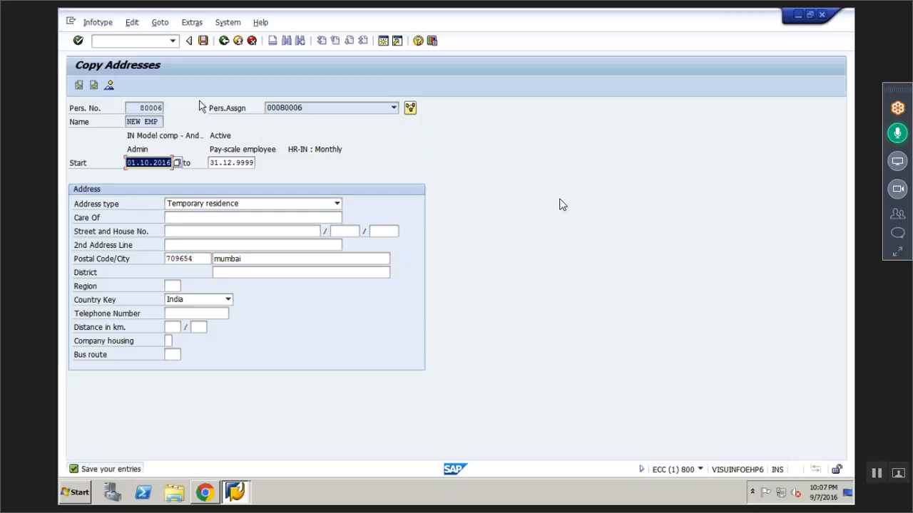
left_click(204, 41)
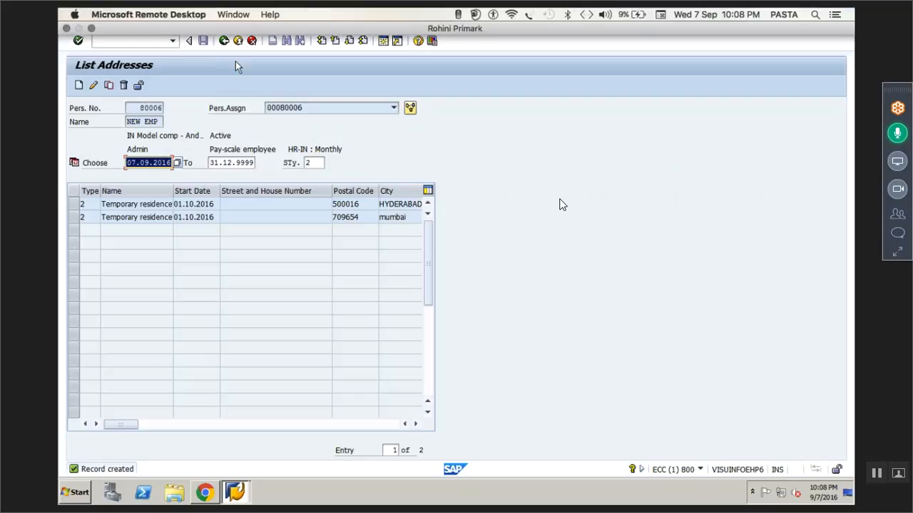
left_click(224, 41)
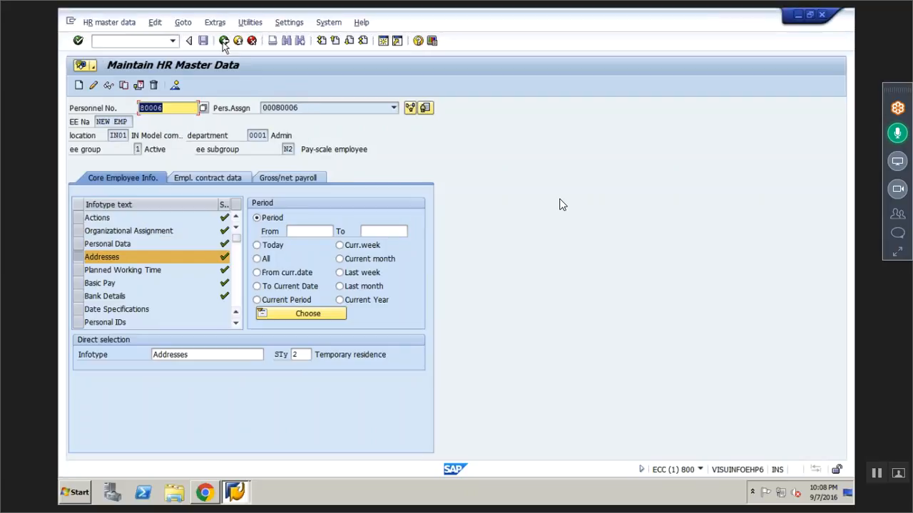
- Switch to Chrome and bring up the ONLINE 9 30 BATCH.xlsx spreadsheet
left_click(204, 493)
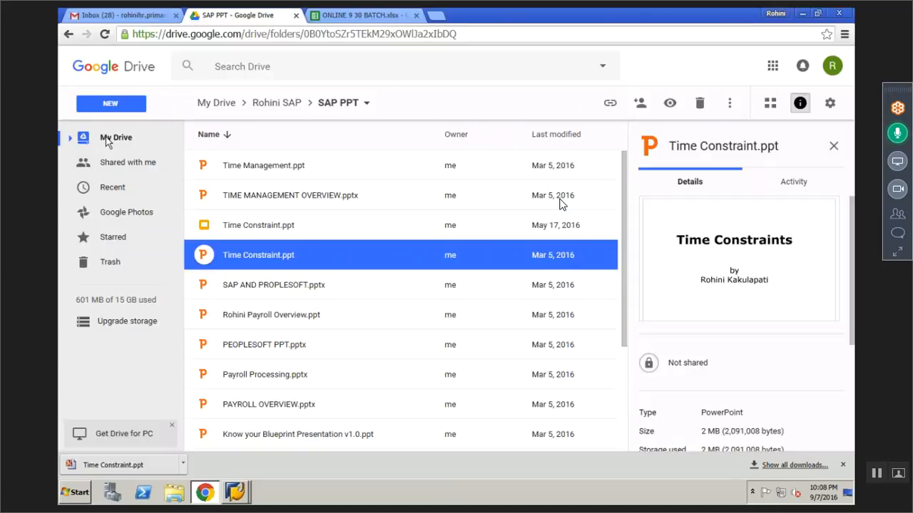
left_click(107, 139)
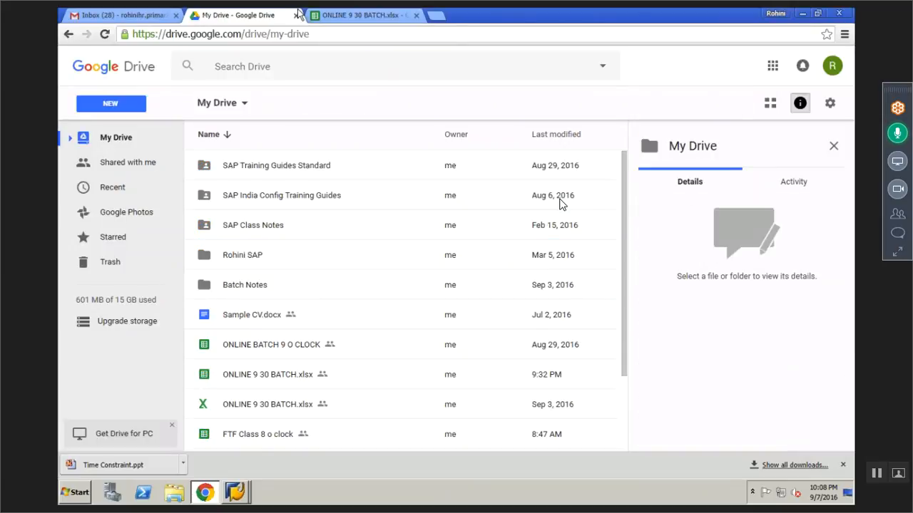
left_click(358, 18)
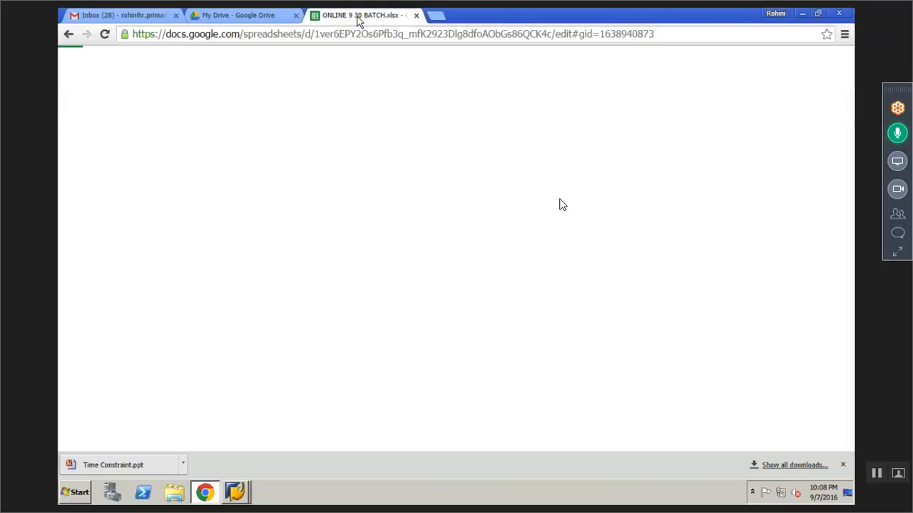
- Examine the time constraint overview and the TC 1 basic pay examples for uniqueness and gaps on the TIME CONSTRAINTS sheet
left_click(397, 341)
key("Down")
key("Down")
key("Down")
key("Down")
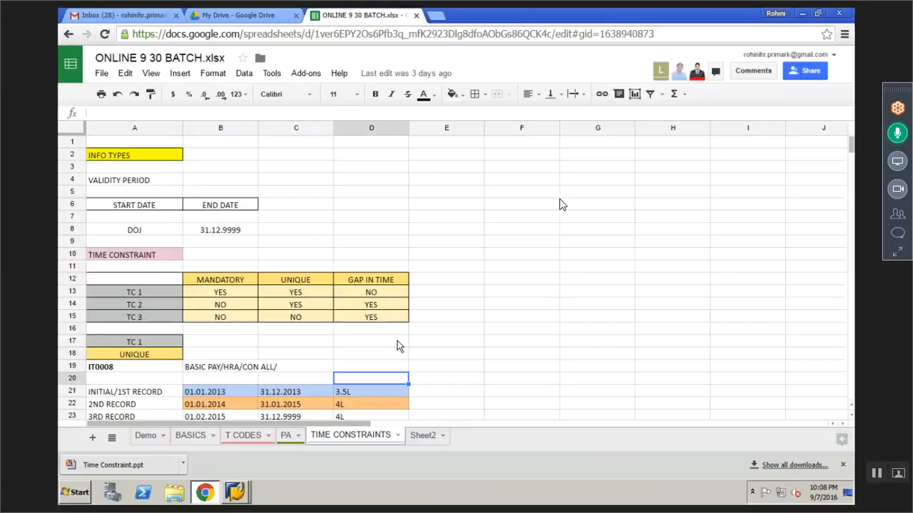
key("Down")
key("Down")
key("Down")
key("Down")
key("Down")
key("Down")
key("Down")
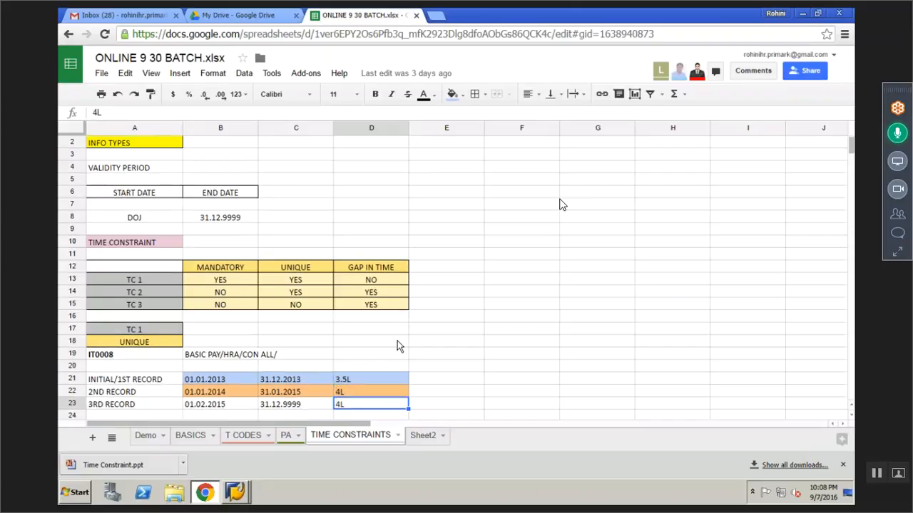
key("Down")
key("Down")
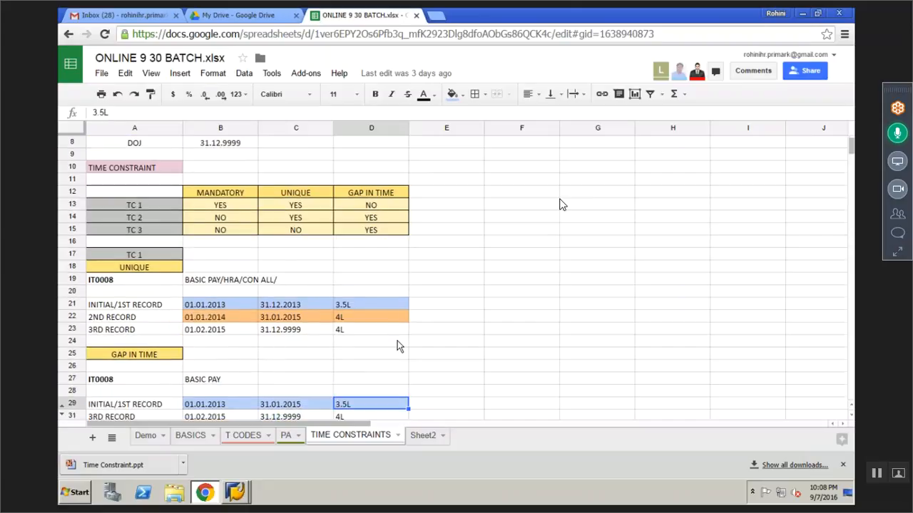
- Examine the TC 2 example for IT0014 recurring payments and deductions, including the shift allowance periods
key("Down")
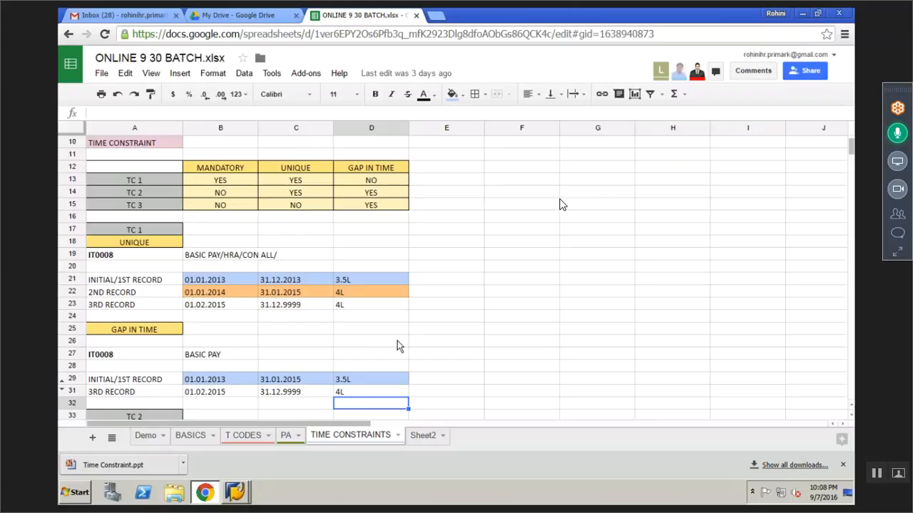
key("Down")
key("Down")
key("Down")
key("Down")
key("Down")
key("Down")
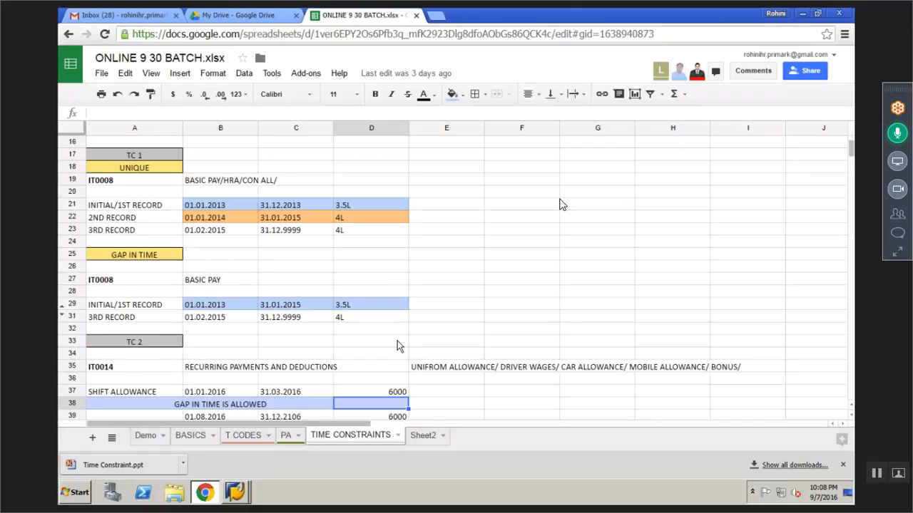
- Examine the TC 3 examples for the IT0006 temporary address and overtime on the TIME CONSTRAINTS sheet
key("Down")
key("Down")
key("Down")
key("Down")
key("Down")
key("Down")
key("Down")
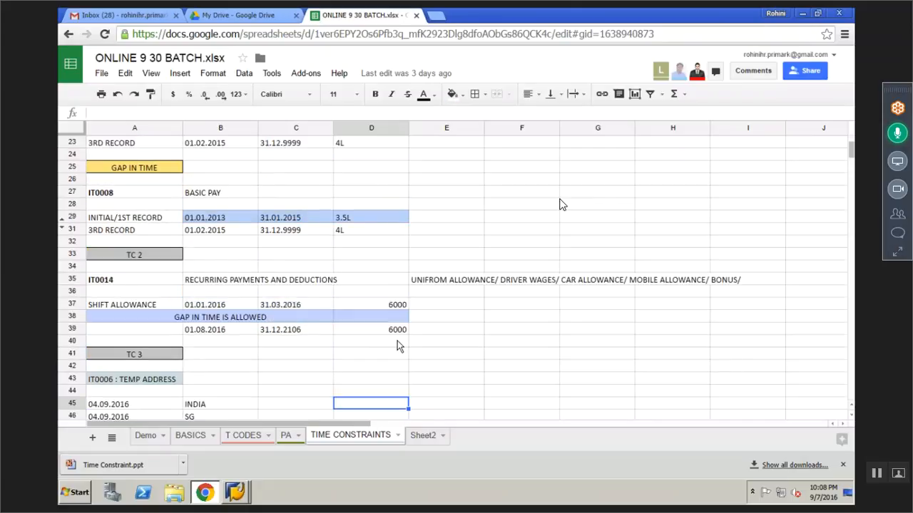
key("Down")
key("Down")
key("Down")
key("Down")
key("Down")
key("Down")
key("Down")
key("Down")
key("Down")
key("Down")
key("Down")
key("Down")
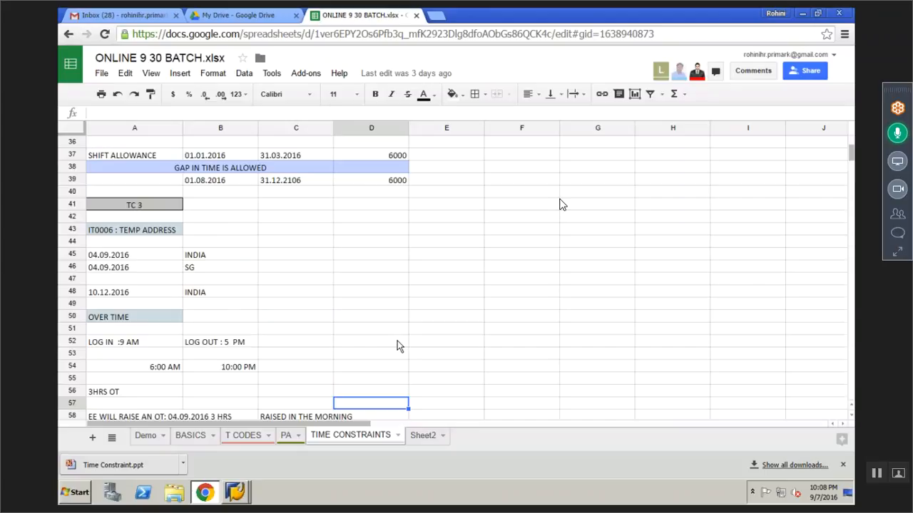
key("Down")
key("Down")
key("Down")
key("Down")
left_click(247, 266)
key("Down")
key("Down")
key("Down")
key("Down")
key("Down")
key("Down")
key("Down")
key("Down")
key("Down")
key("Down")
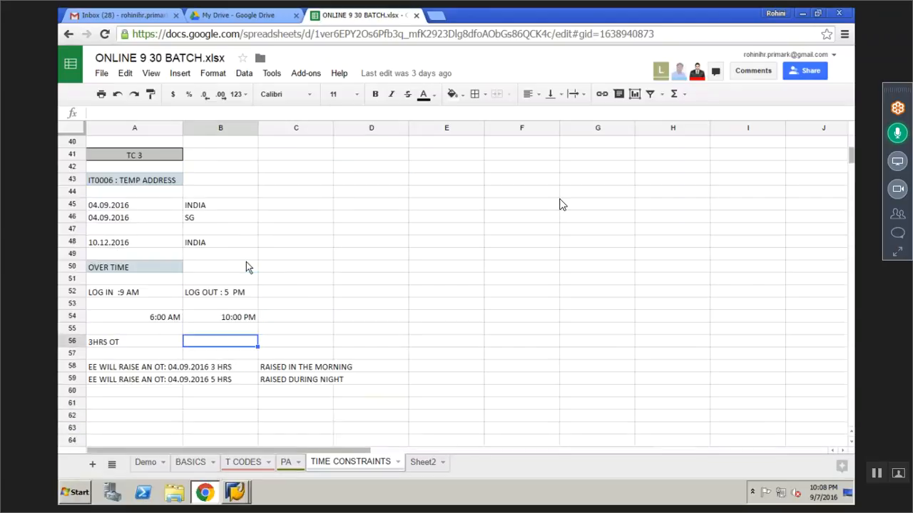
key("Up")
key("Up")
key("Up")
key("Up")
key("Up")
key("Up")
key("Up")
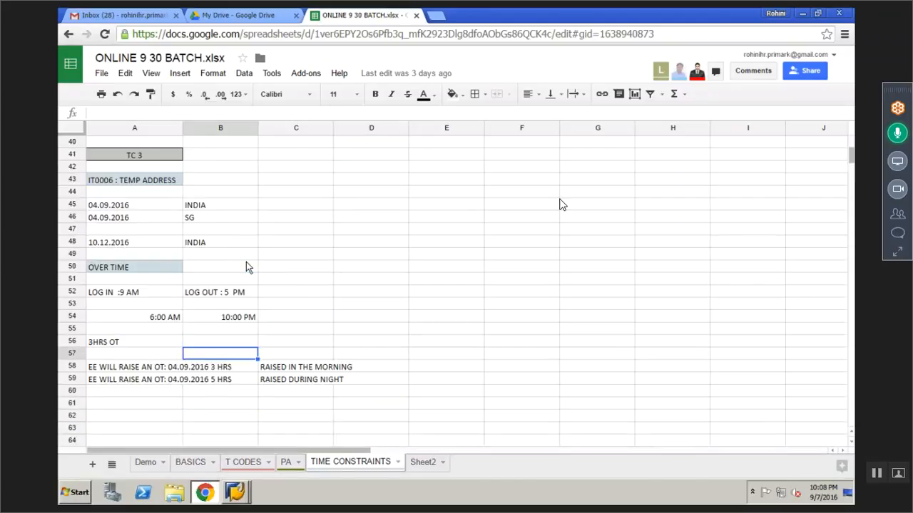
left_click(247, 266)
key("Up")
key("Up")
key("Up")
key("Up")
key("Up")
key("Up")
key("Up")
key("Up")
key("Up")
key("Up")
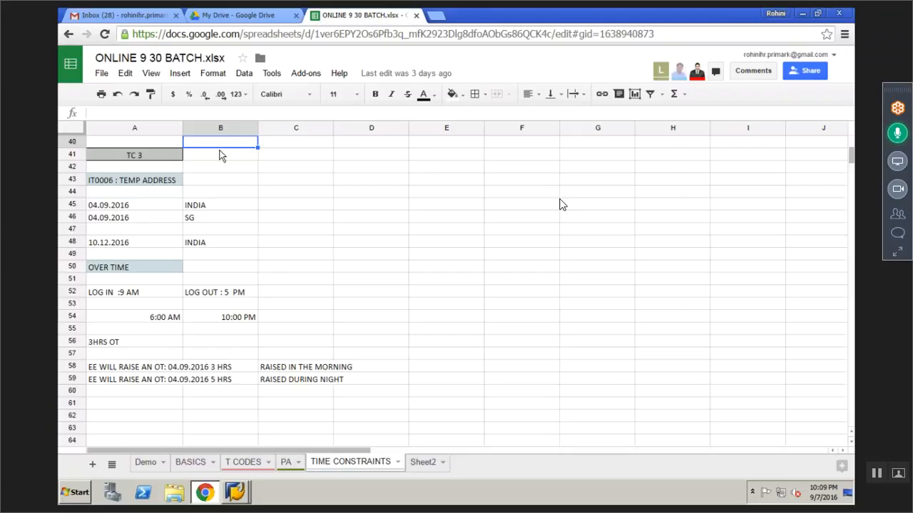
- Go back through the TC 2 recurring payments example and the TC 1 basic pay examples to review them again
key("Up")
key("Up")
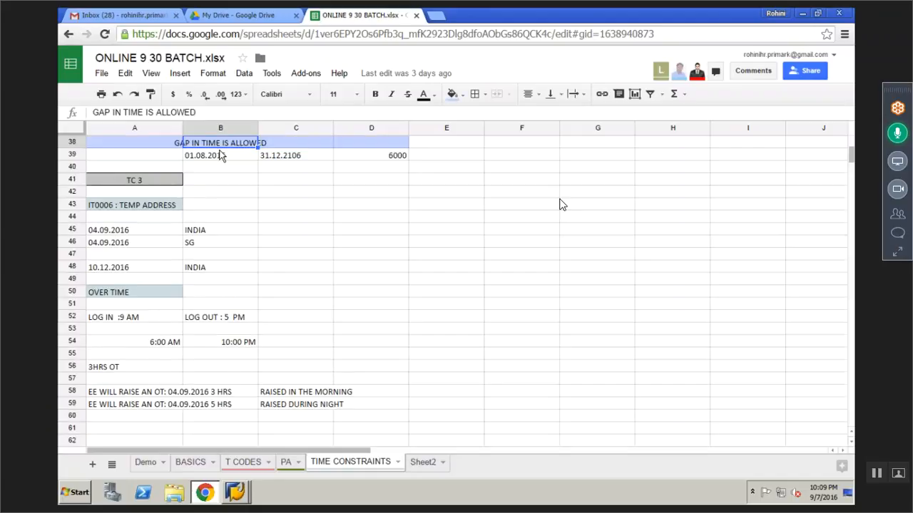
key("Up")
key("Up")
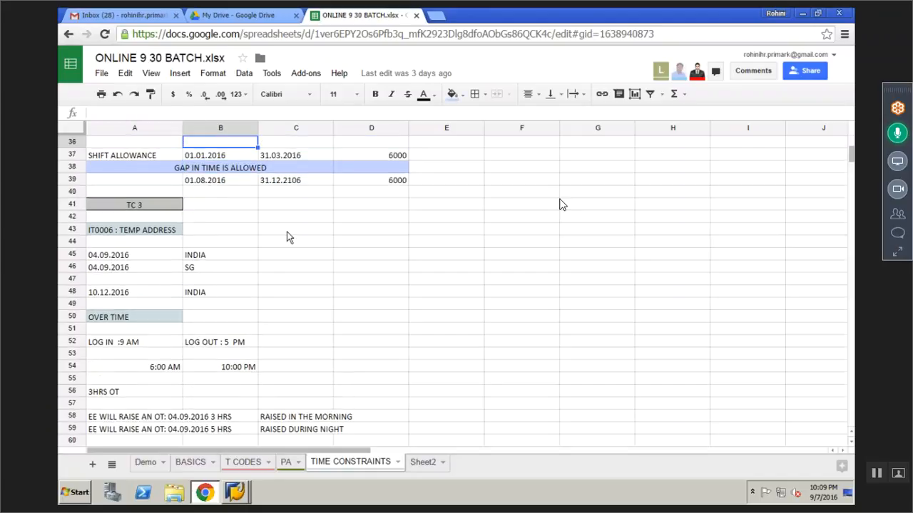
key("Up")
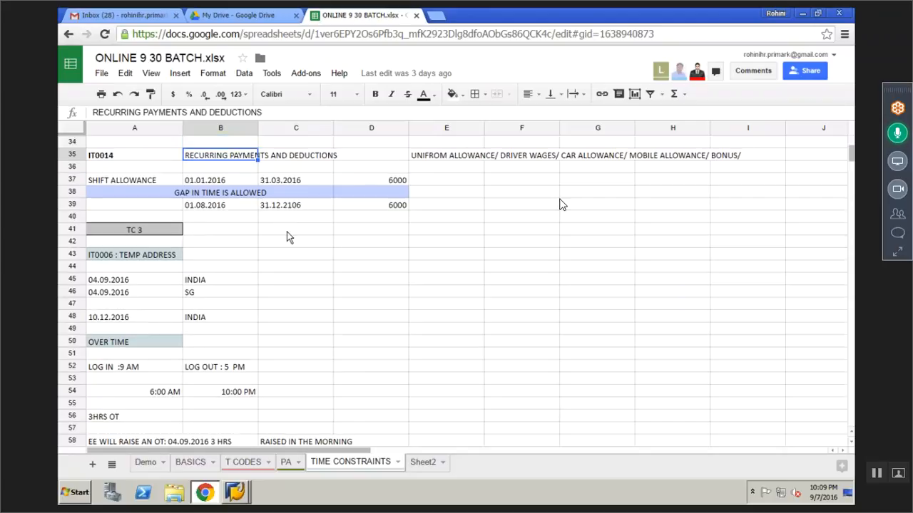
key("Up")
key("Up")
key("Up")
key("Up")
key("Right")
scroll(559, 204, "up", 3)
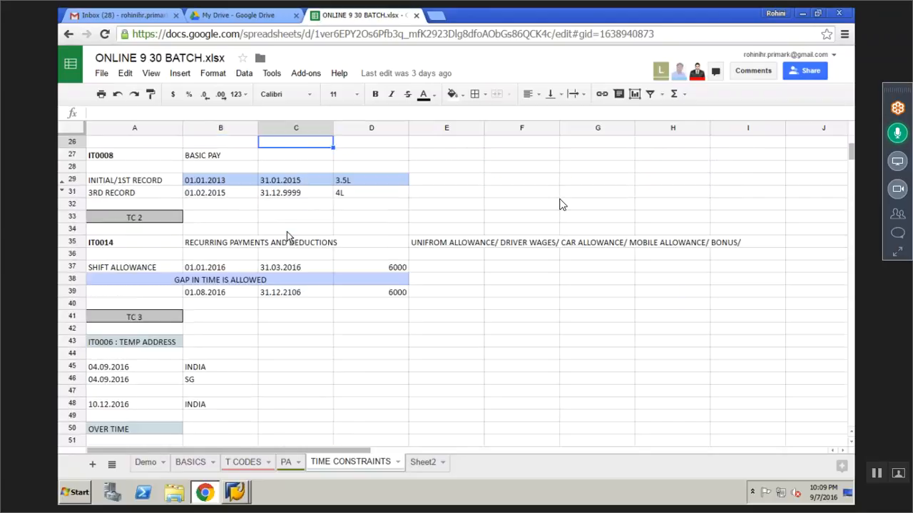
key("Up")
key("Up")
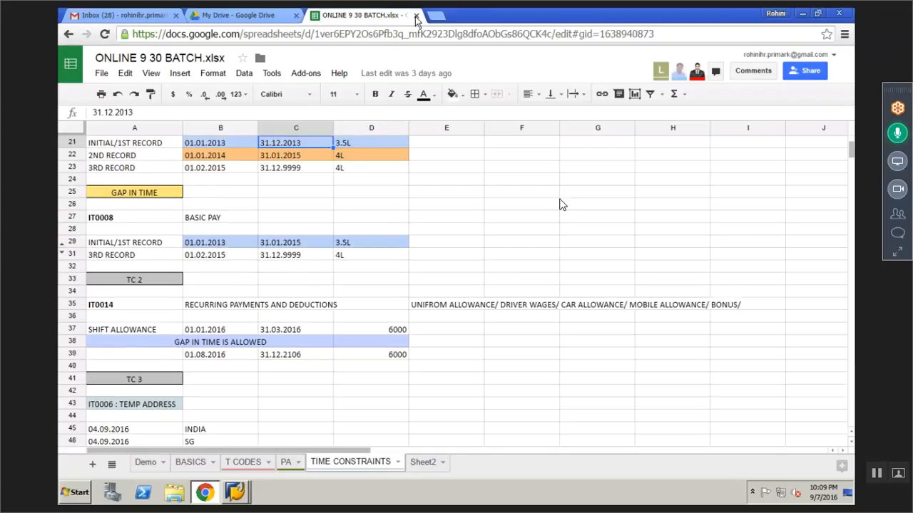
key("Up")
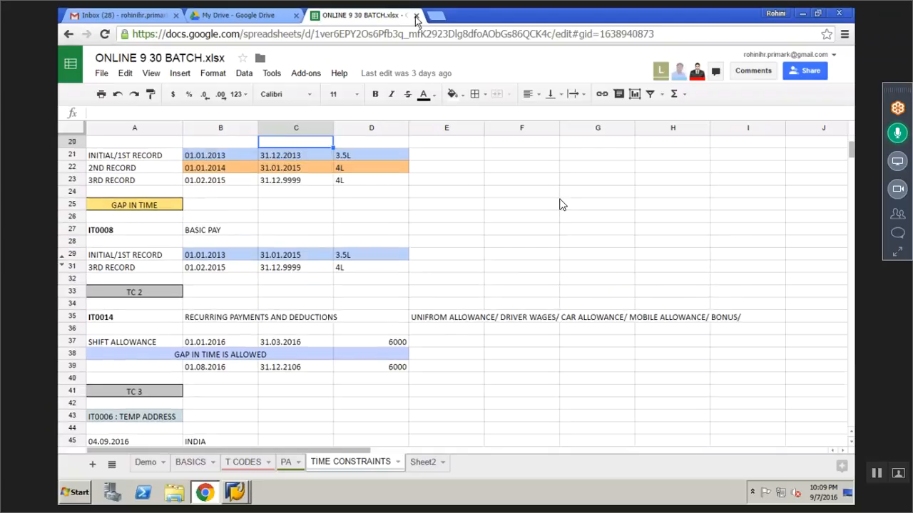
key("Up")
key("Up")
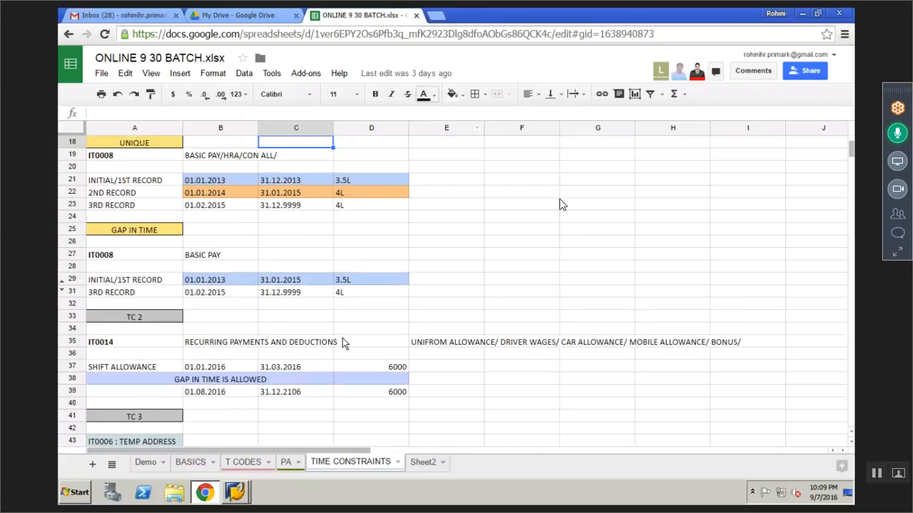
mouse_move(460, 499)
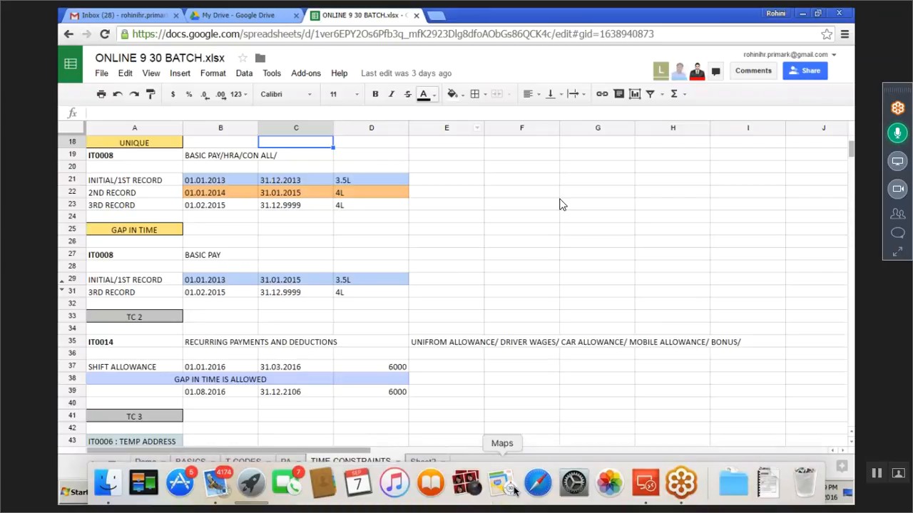
key("ctrl+Left")
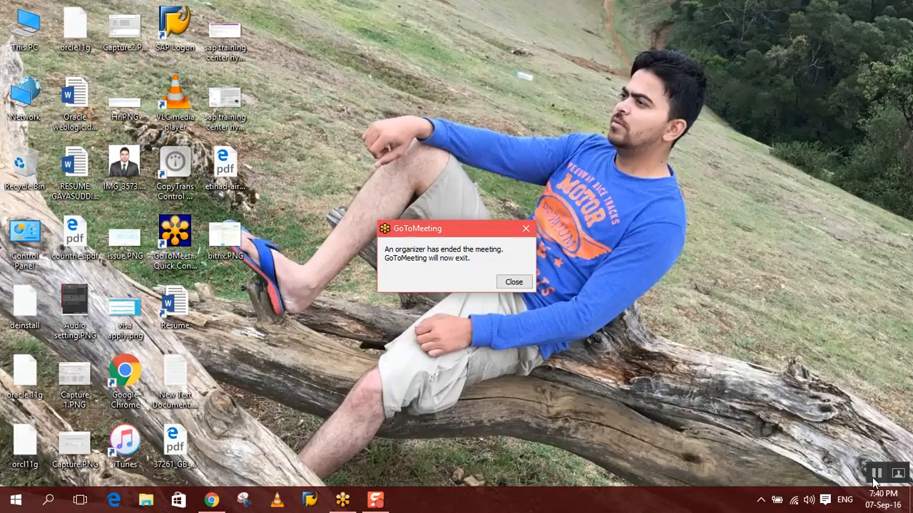
- Dismiss the GoToMeeting notice about the ended meeting
left_click(512, 282)
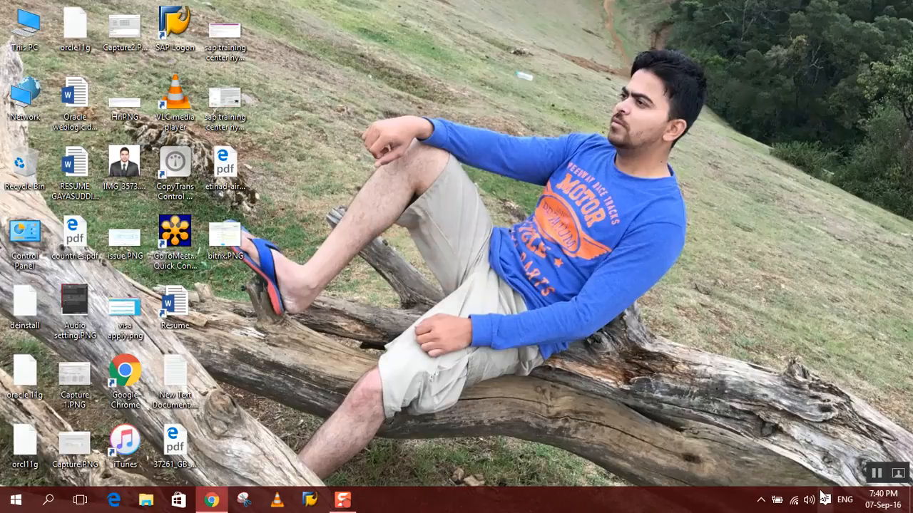